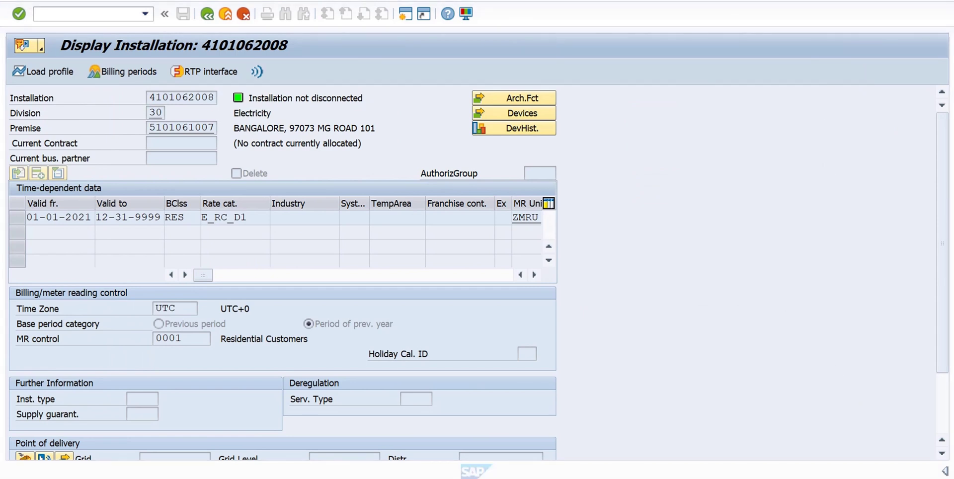
# Step: Check the installation against the Move In test data in Notepad and display its data environment in SAP
pyautogui.hotkey('alt', 'Tab')
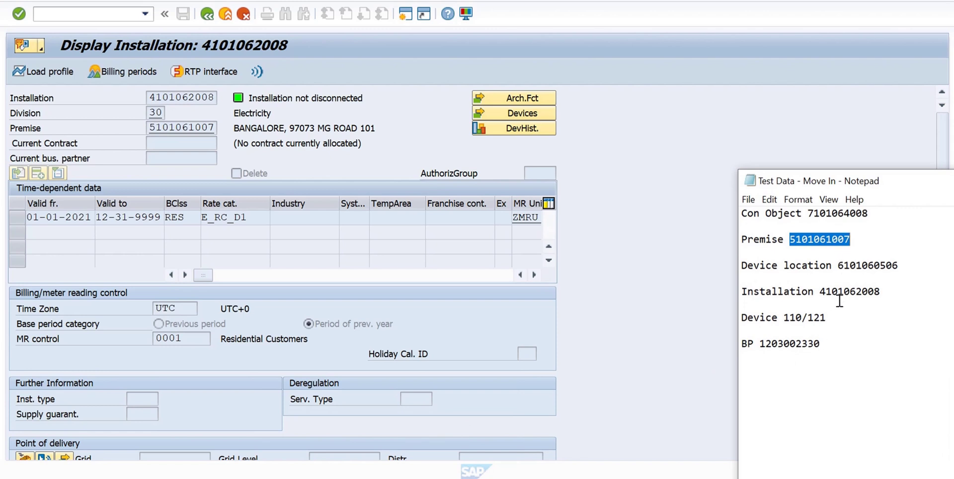
pyautogui.click(603, 135)
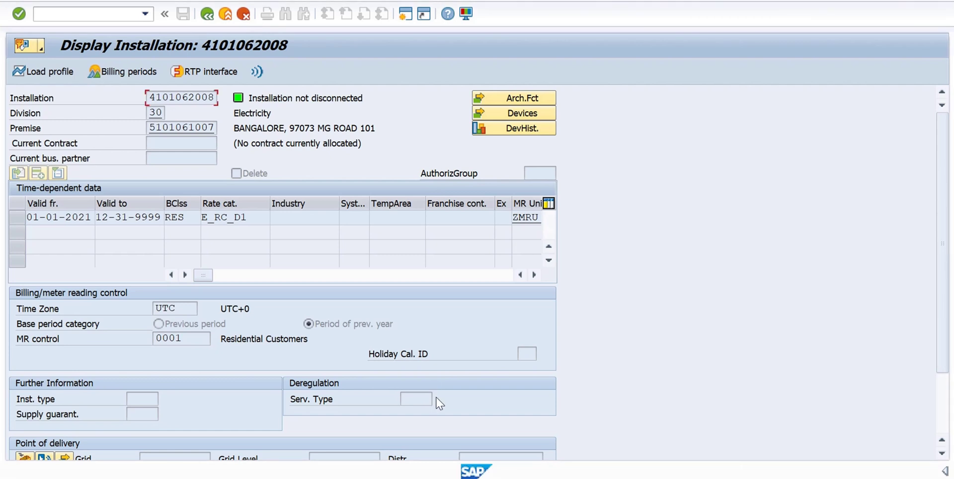
pyautogui.click(164, 142)
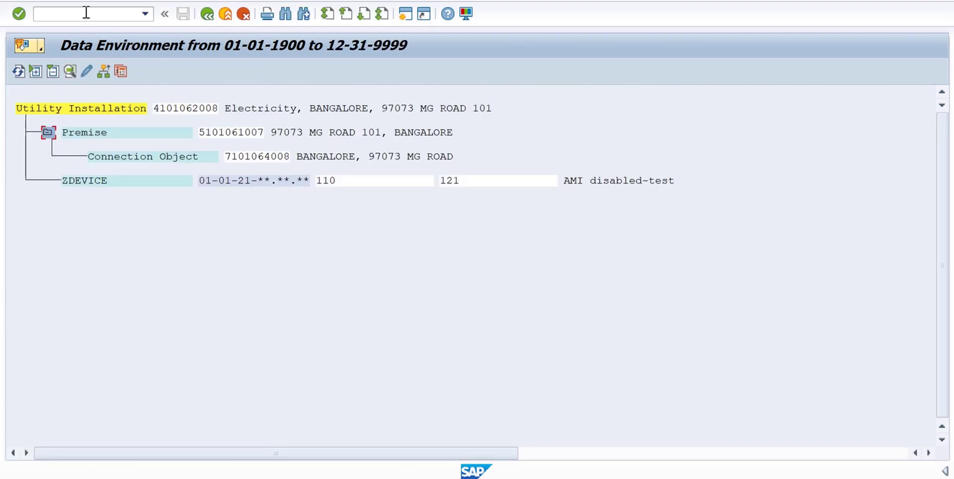
# Step: Start transaction EC50E to create a move-in
pyautogui.click(85, 13)
pyautogui.write('/nec50e')
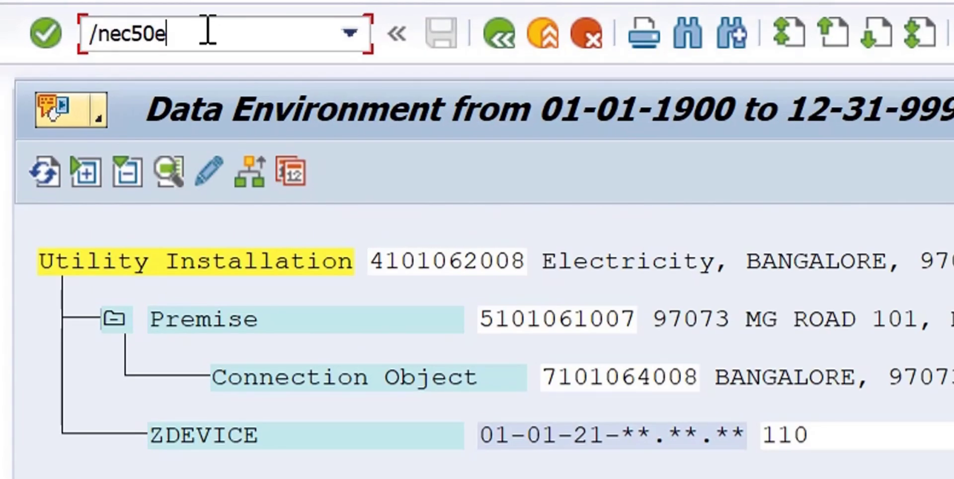
pyautogui.press('Return')
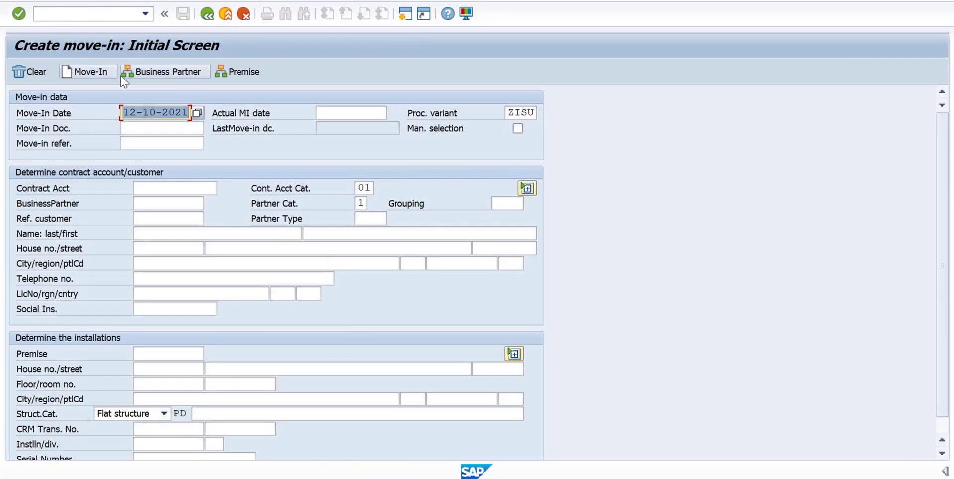
# Step: Set the move-in date to 12-01-2021
pyautogui.click(155, 111)
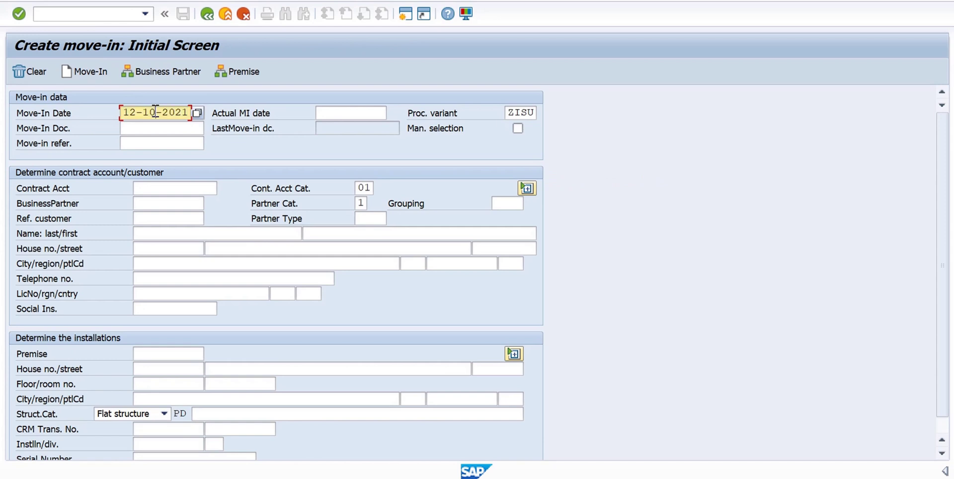
pyautogui.press('BackSpace')
pyautogui.press('BackSpace')
pyautogui.write('01')
pyautogui.press('Return')
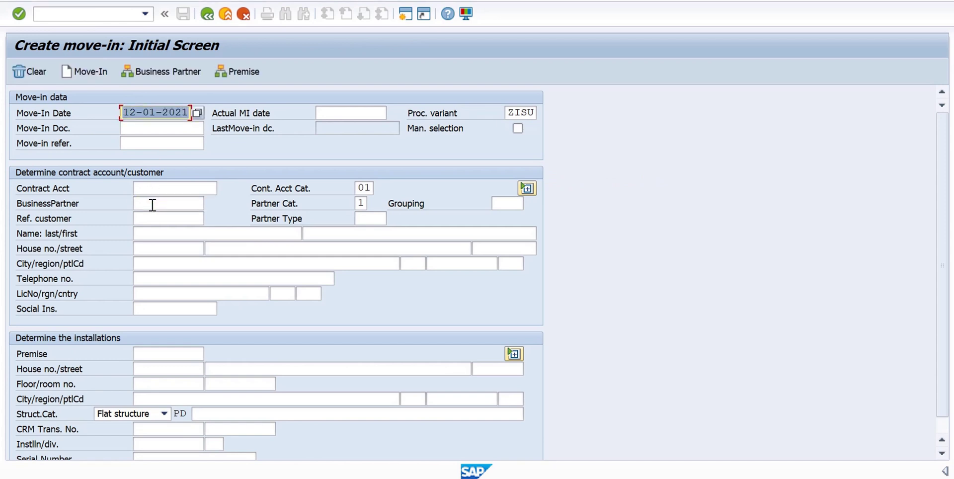
# Step: Copy the business partner number from the Notepad test data into the move-in's BusinessPartner field
pyautogui.hotkey('alt', 'Tab')
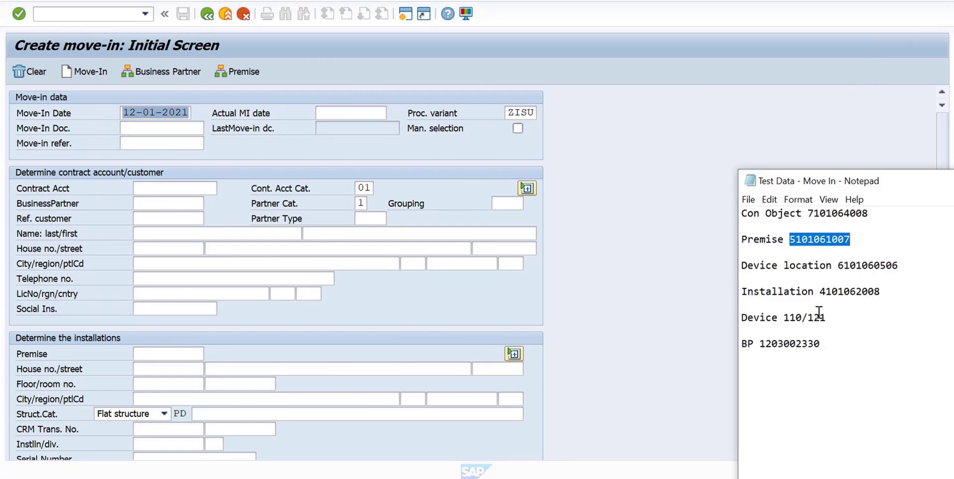
pyautogui.moveTo(759, 344); pyautogui.dragTo(831, 344)
pyautogui.hotkey('ctrl', 'c')
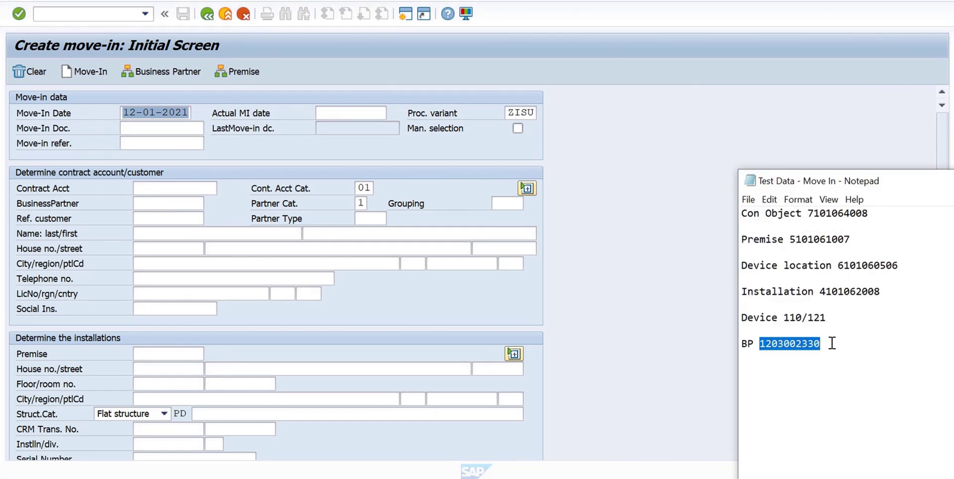
pyautogui.click(147, 206)
pyautogui.hotkey('ctrl', 'v')
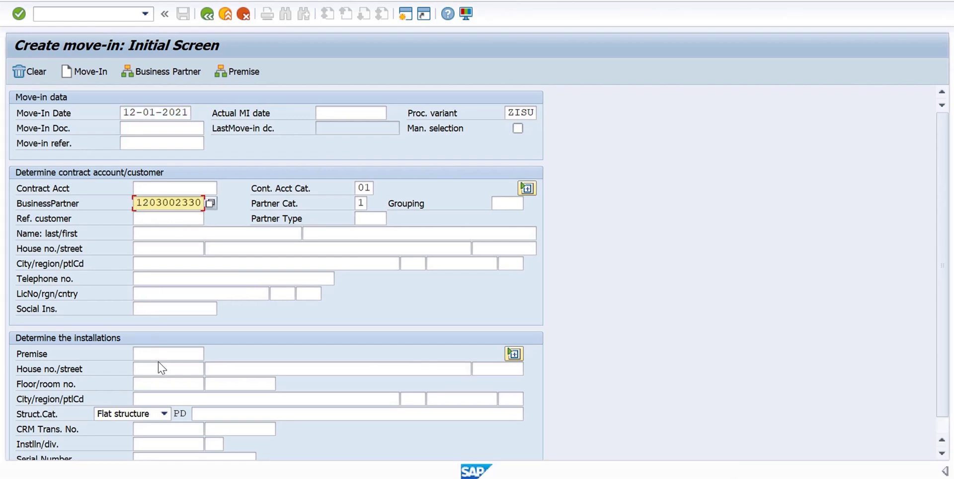
# Step: Copy the premise number from the Notepad test data into the move-in's Premise field and submit the initial screen
pyautogui.click(162, 356)
pyautogui.hotkey('alt', 'Tab')
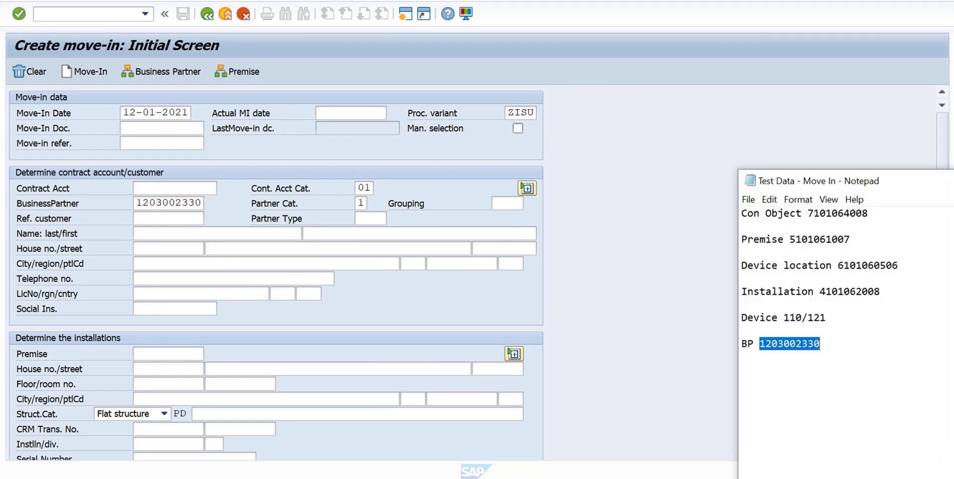
pyautogui.moveTo(790, 240); pyautogui.dragTo(855, 238)
pyautogui.hotkey('ctrl', 'c')
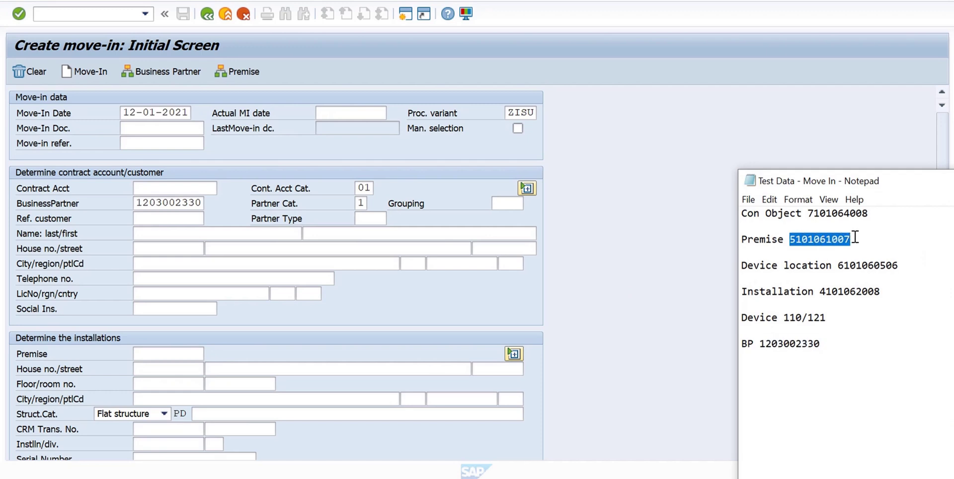
pyautogui.click(141, 353)
pyautogui.hotkey('ctrl', 'v')
pyautogui.press('Return')
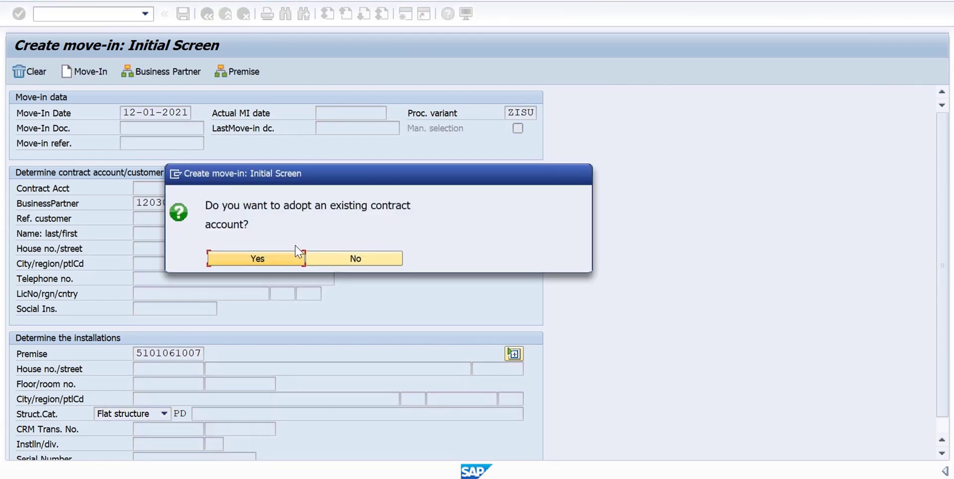
# Step: Decline adopting an existing contract account and confirm the electricity installation from the test data for the move-in
pyautogui.click(343, 261)
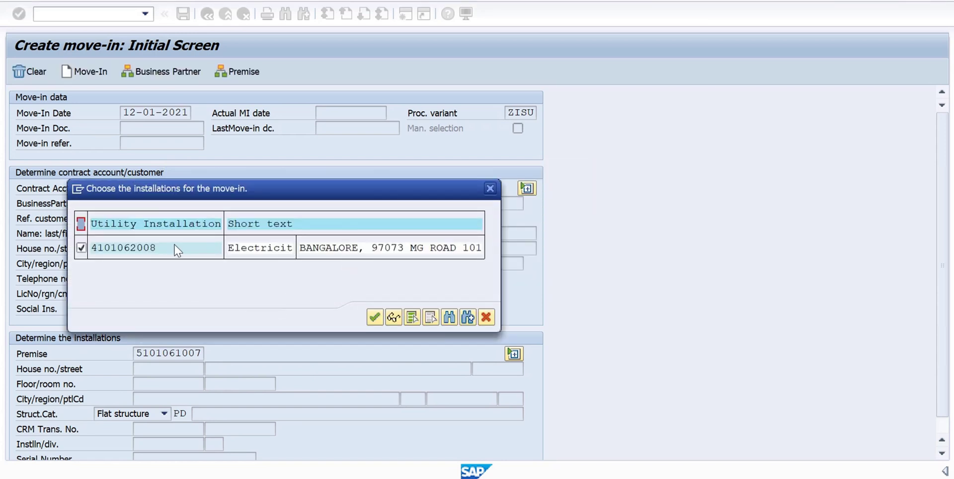
pyautogui.hotkey('alt', 'Tab')
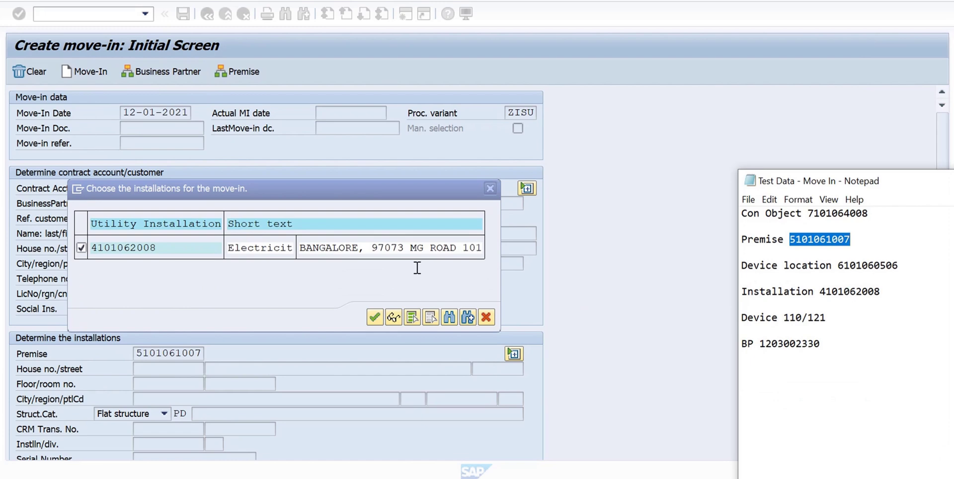
pyautogui.click(376, 317)
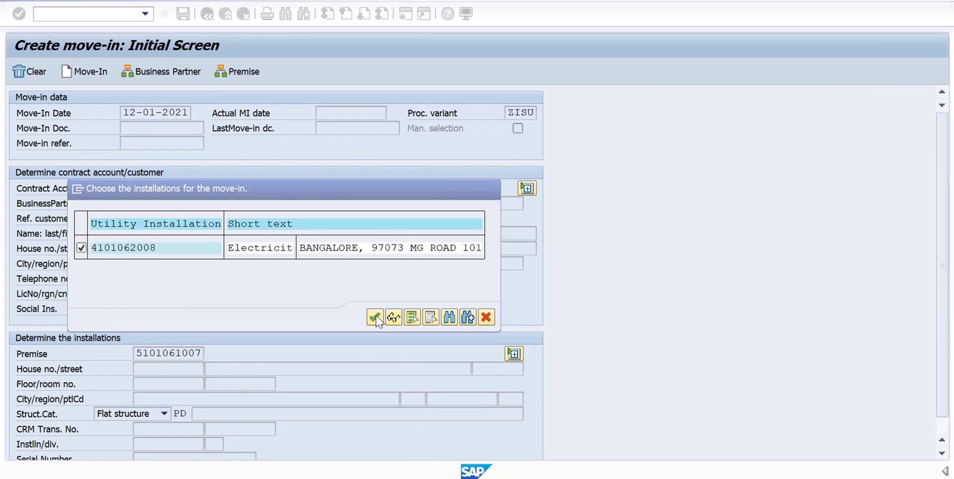
pyautogui.click(375, 318)
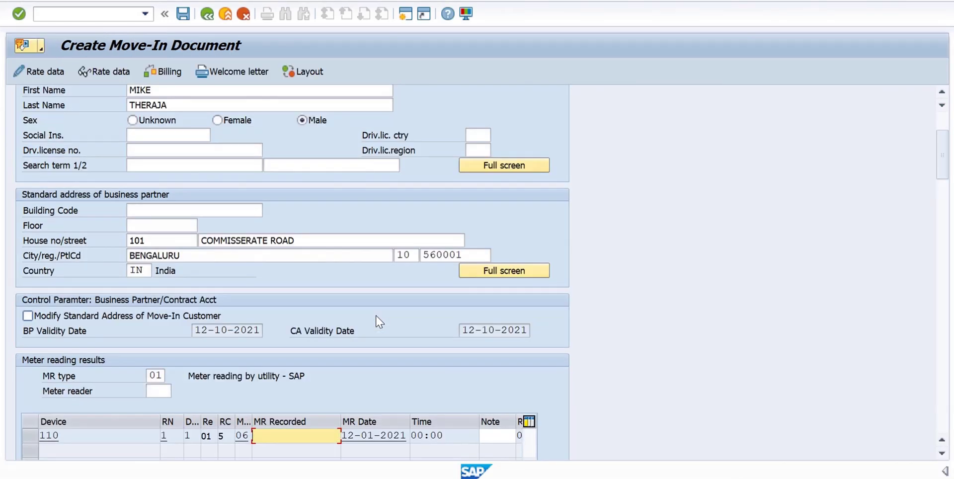
# Step: Record a meter reading of 0 for device 110 and request editing of the rate data
pyautogui.write('0')
pyautogui.press('Return')
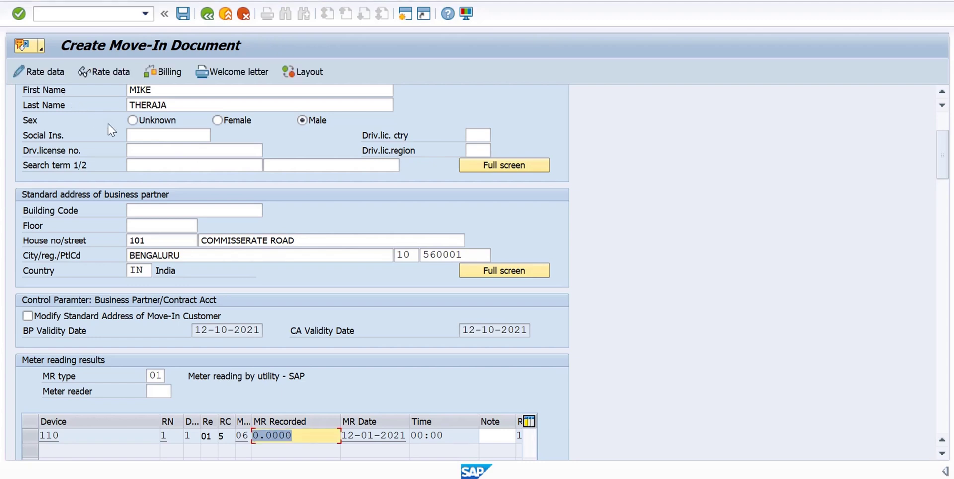
pyautogui.click(42, 73)
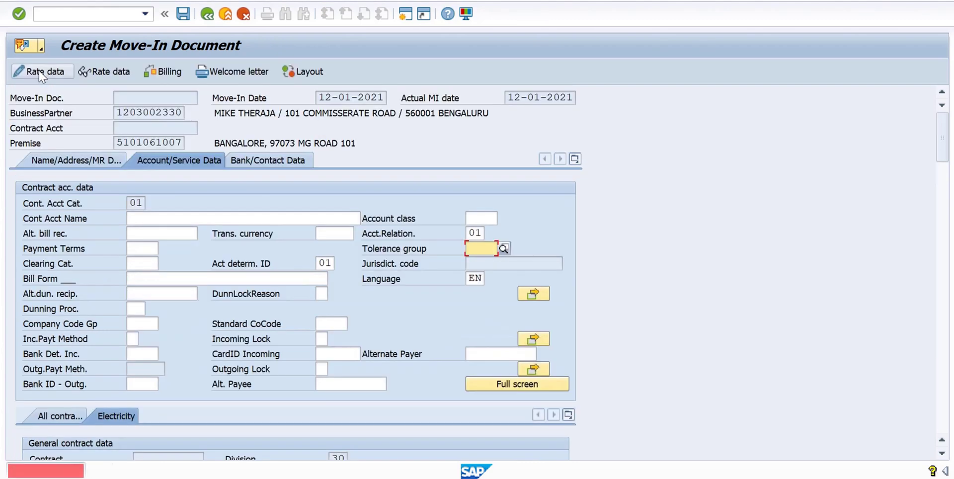
# Step: Set the contract account's tolerance group to 1000, payment terms to BG25 and bill form to IS_U_BILL
pyautogui.write('1000')
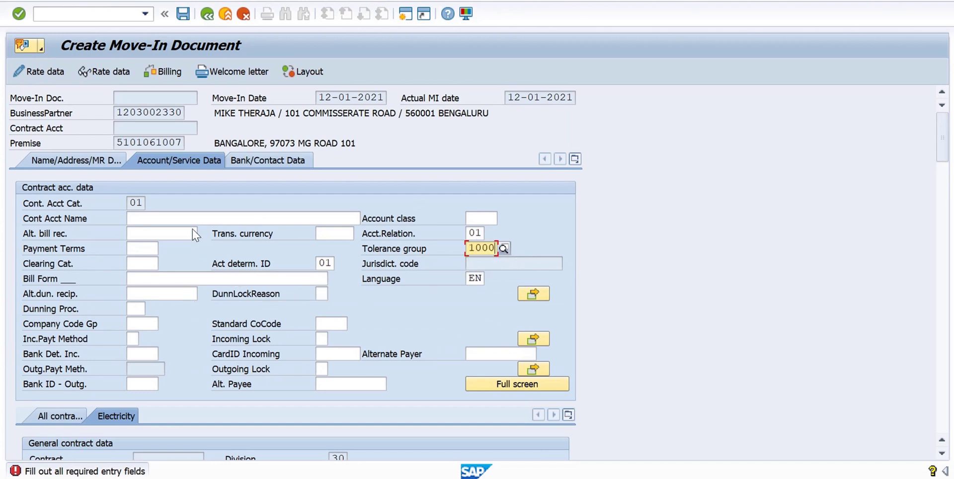
pyautogui.click(143, 248)
pyautogui.click(153, 266)
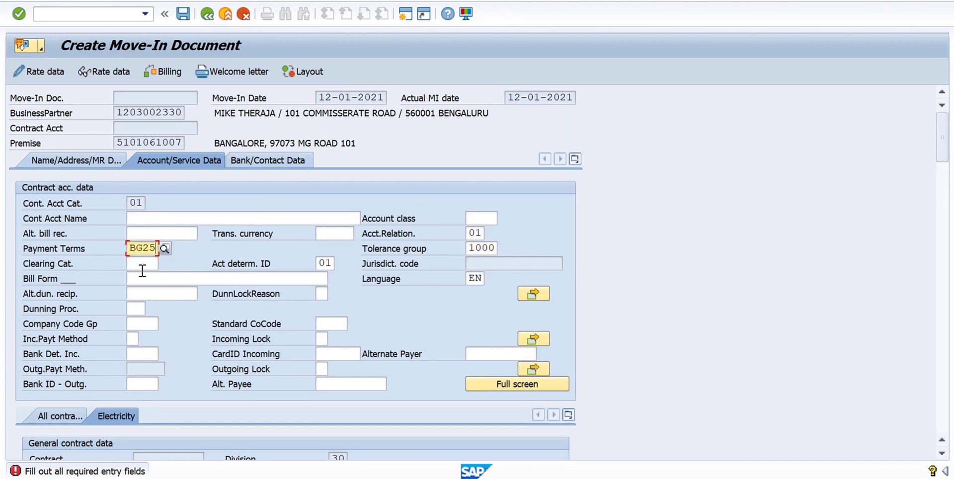
pyautogui.click(136, 277)
pyautogui.click(159, 295)
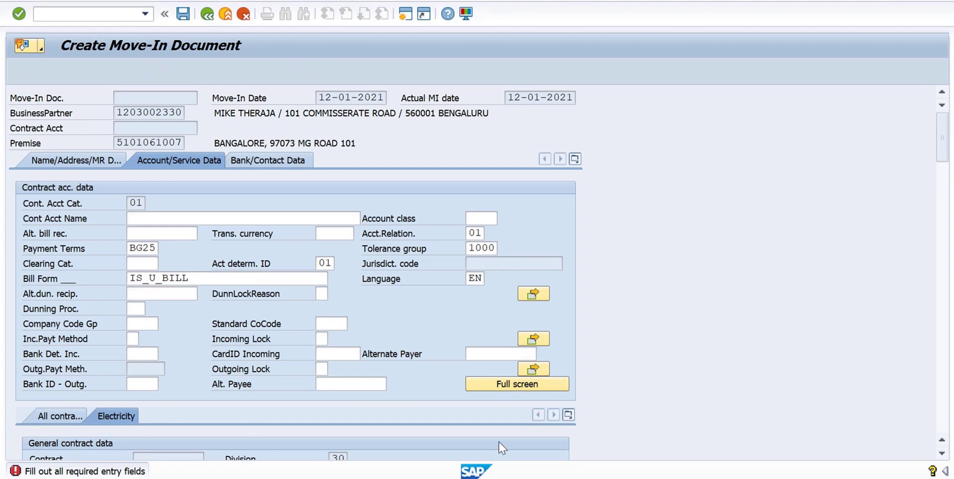
pyautogui.press('Return')
# Step: Set the electricity contract's company code to 1000 and joint invoicing to 2
pyautogui.write('1000')
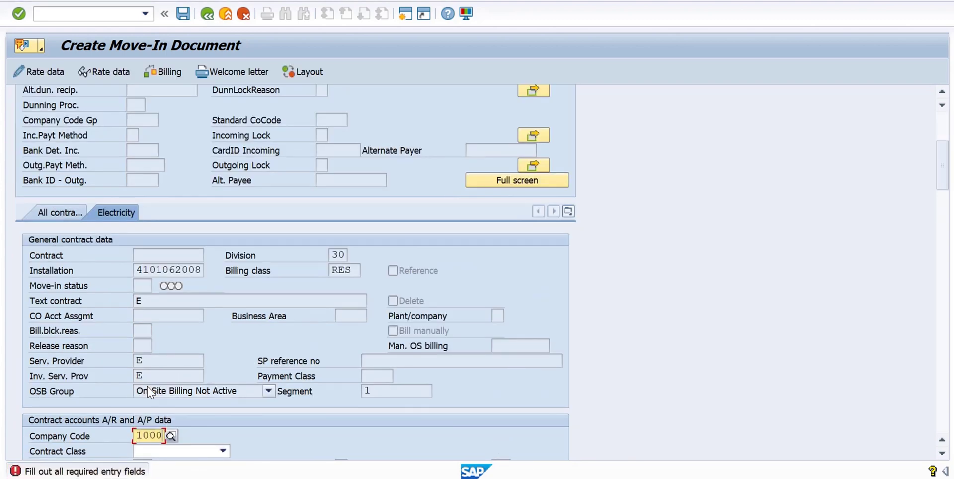
pyautogui.press('Return')
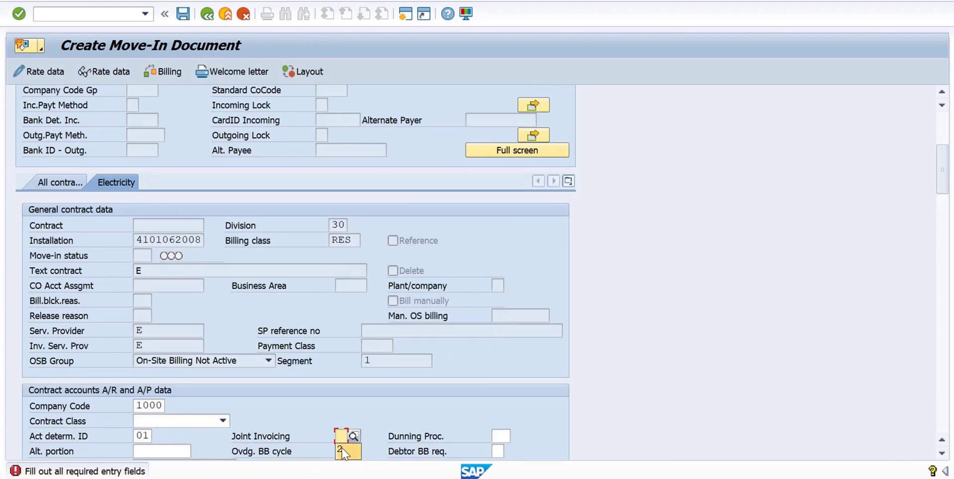
pyautogui.click(350, 447)
pyautogui.press('Return')
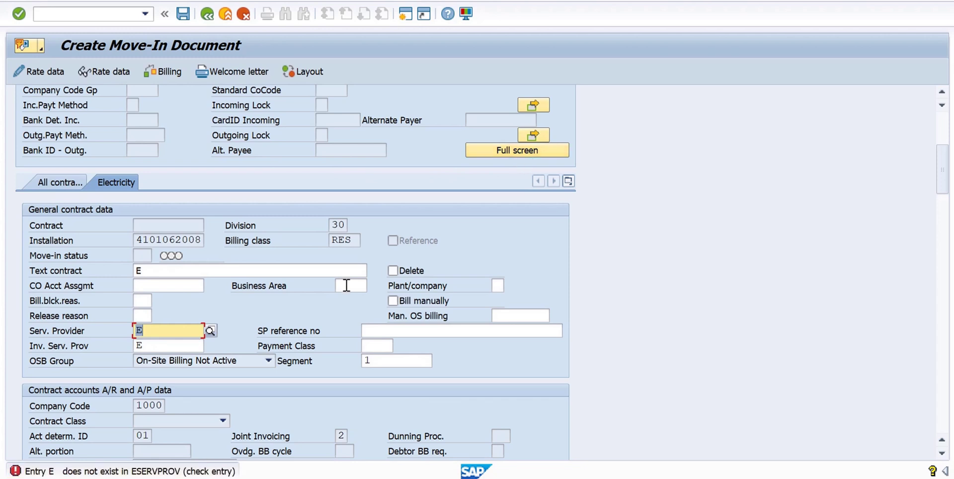
# Step: Clear the service provider, invoicing service provider and segment values in the electricity contract's general data
pyautogui.press('BackSpace')
pyautogui.click(125, 347)
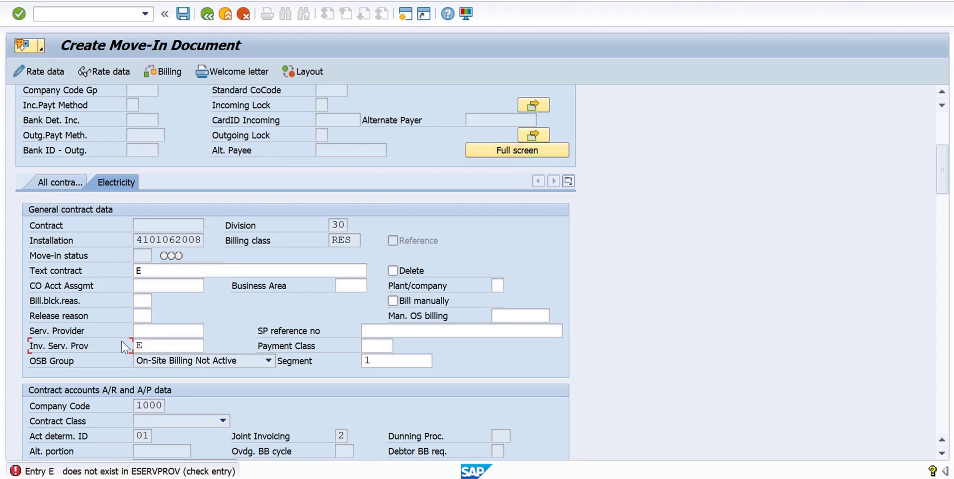
pyautogui.click(147, 345)
pyautogui.press('BackSpace')
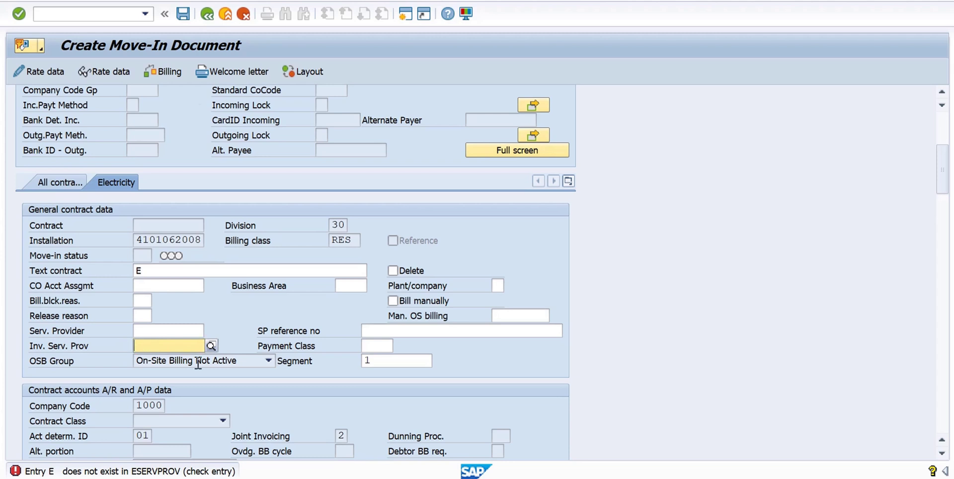
pyautogui.click(386, 361)
pyautogui.press('BackSpace')
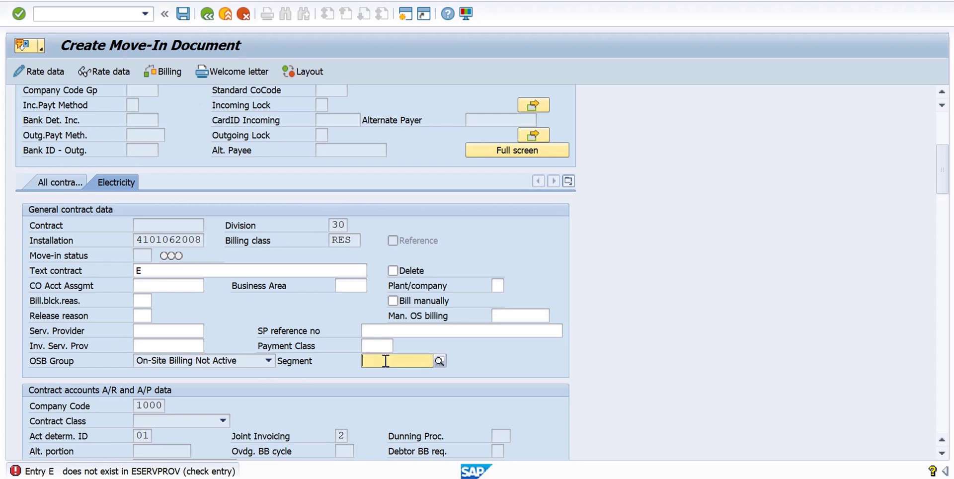
# Step: Open the full contract account data and set the interest key to Ineterest and the clearing category to Test
pyautogui.click(511, 154)
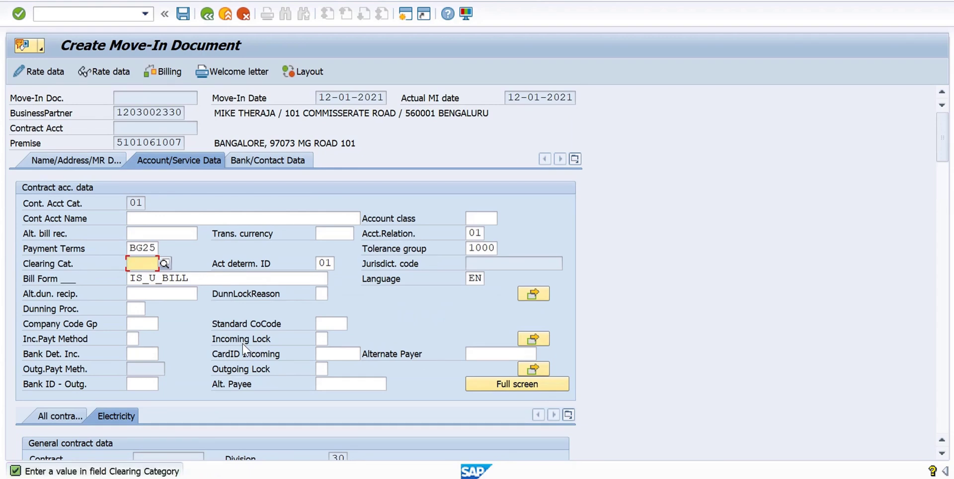
pyautogui.click(506, 388)
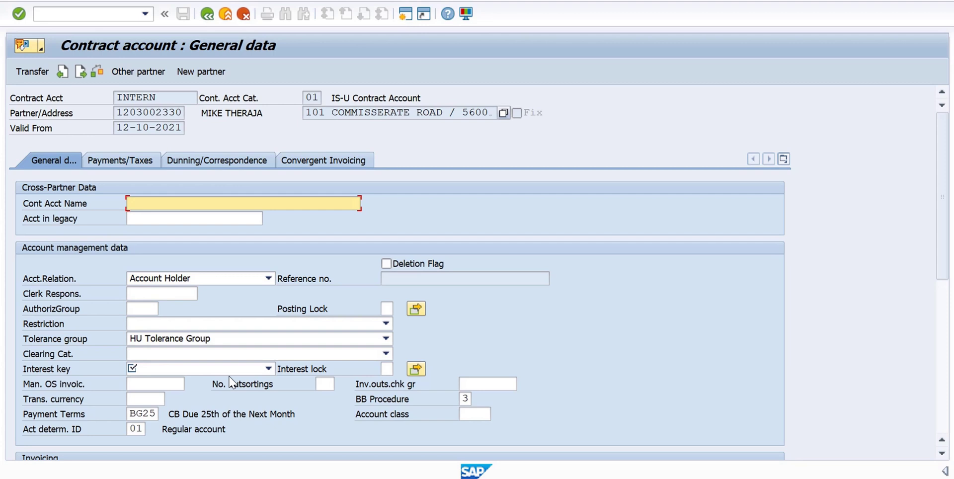
pyautogui.click(269, 369)
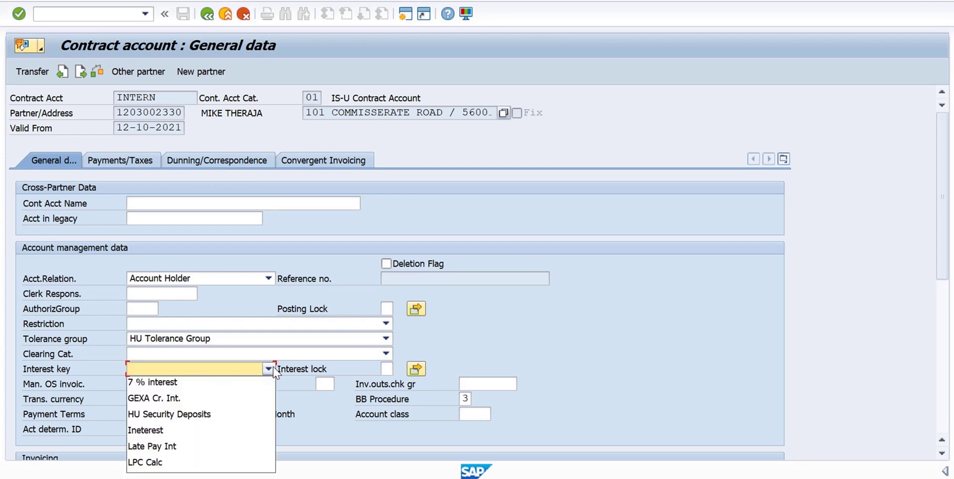
pyautogui.click(174, 431)
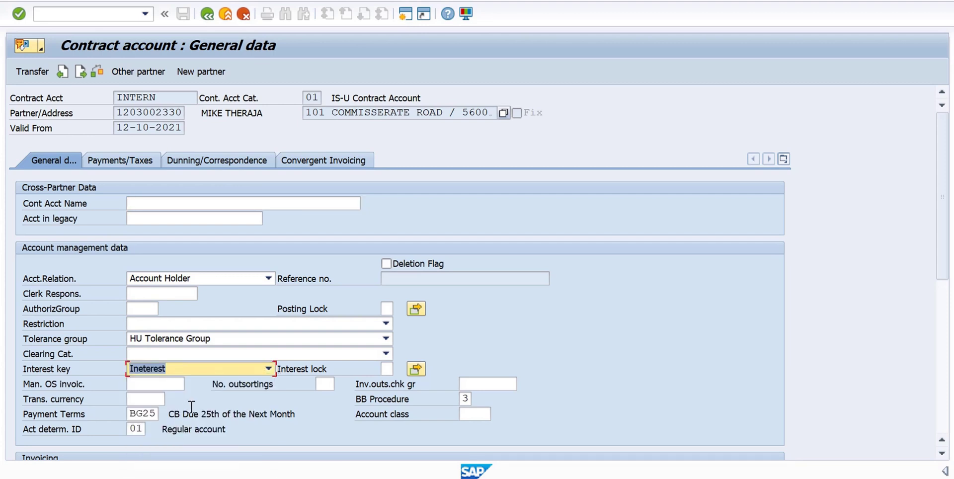
pyautogui.click(391, 358)
pyautogui.click(169, 387)
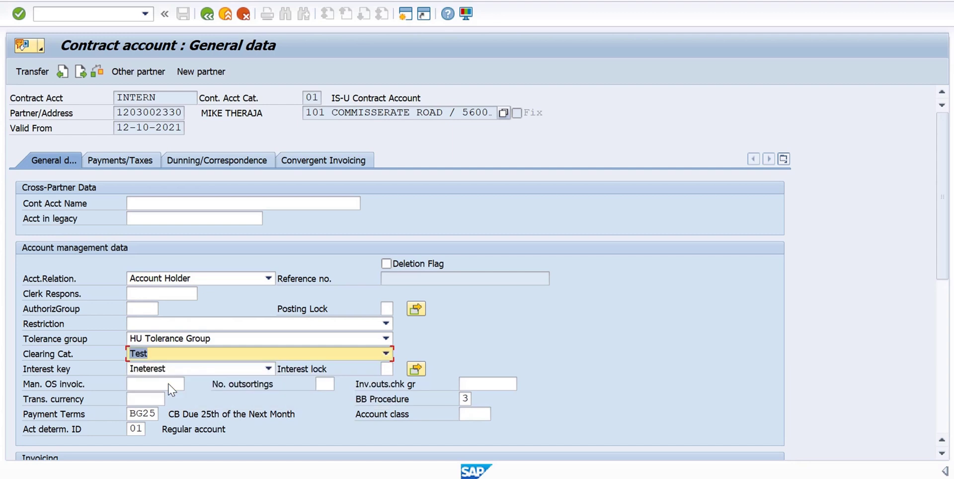
# Step: Set the contract account's company code group to 1000 in the payment data
pyautogui.hotkey('ctrl', 'pagedown')
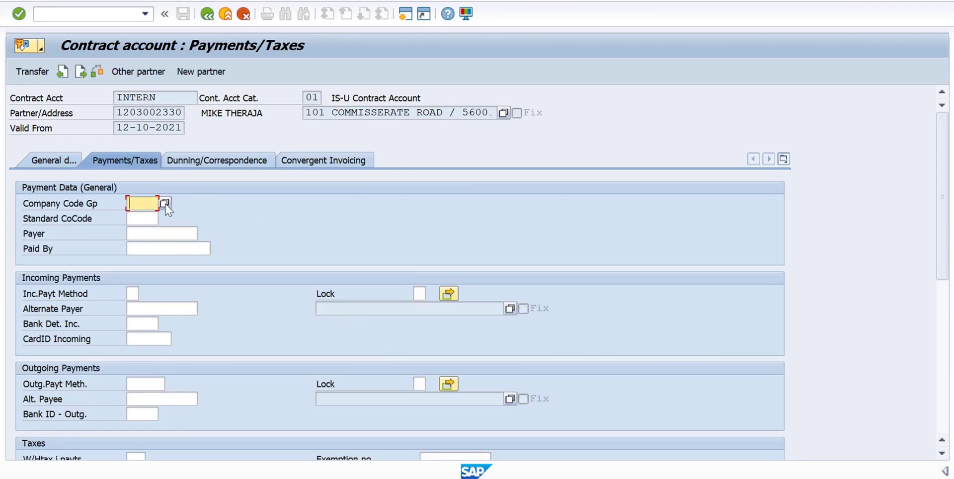
pyautogui.click(144, 222)
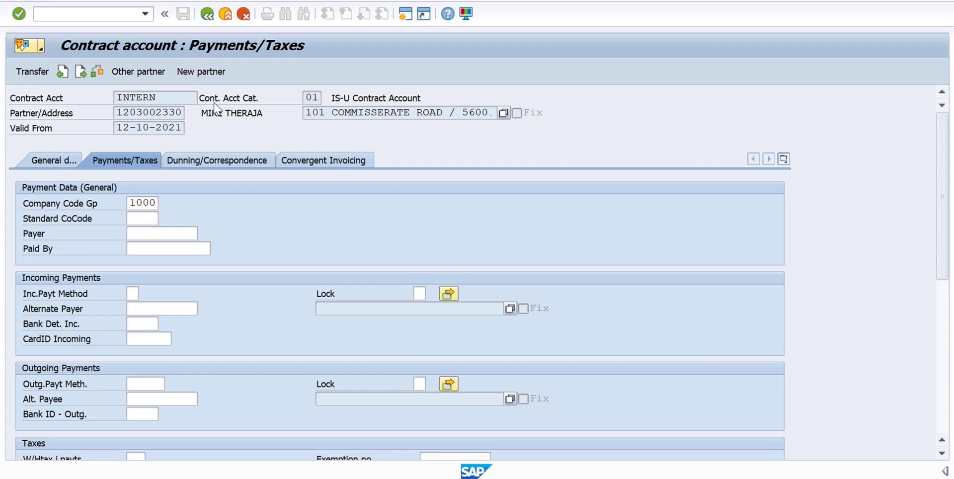
# Step: Go through the contract account's dunning/correspondence and convergent invoicing data without entries, and apply the contract account data
pyautogui.click(218, 160)
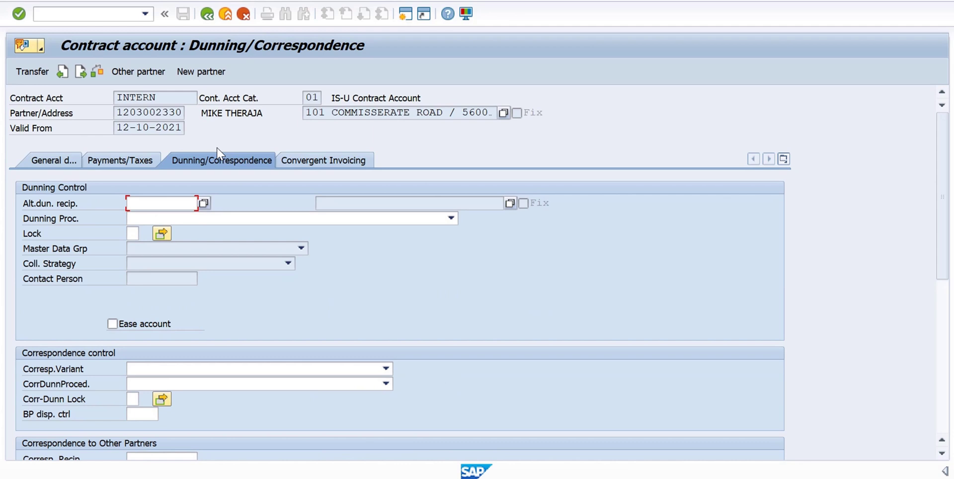
pyautogui.press('Return')
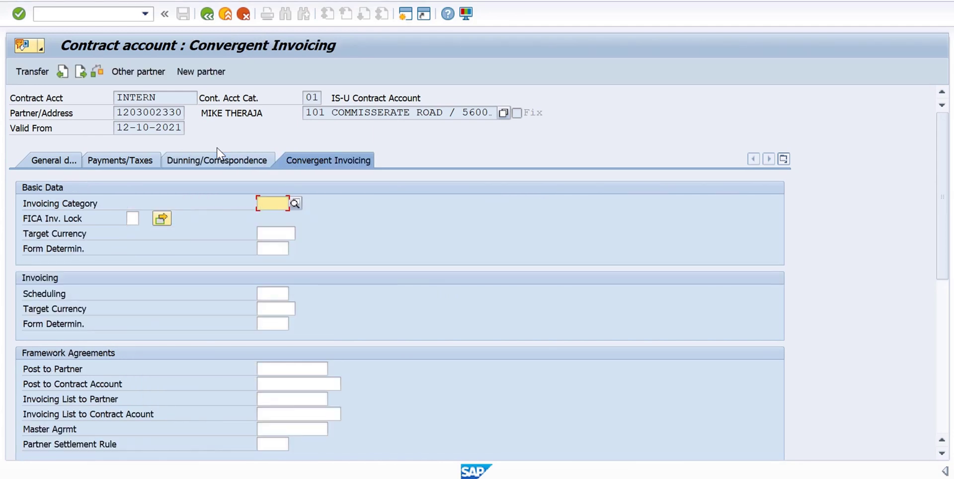
pyautogui.press('Return')
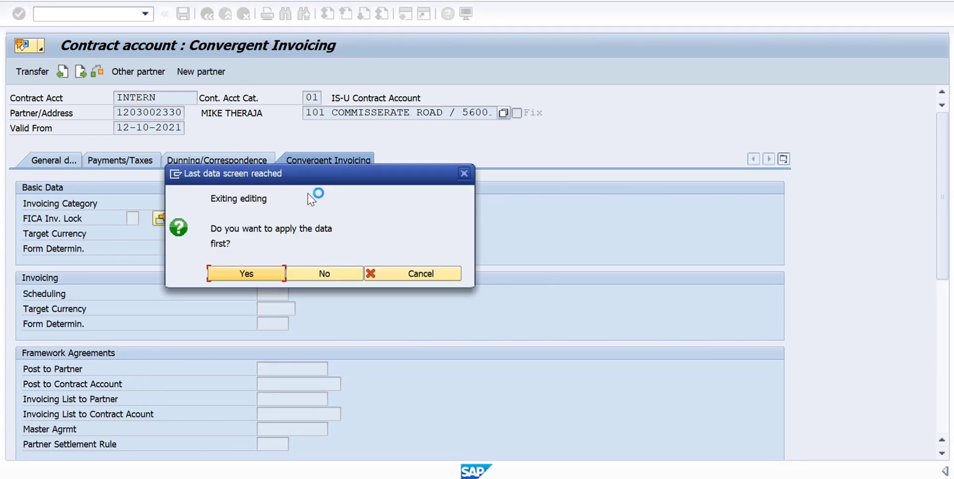
pyautogui.click(244, 278)
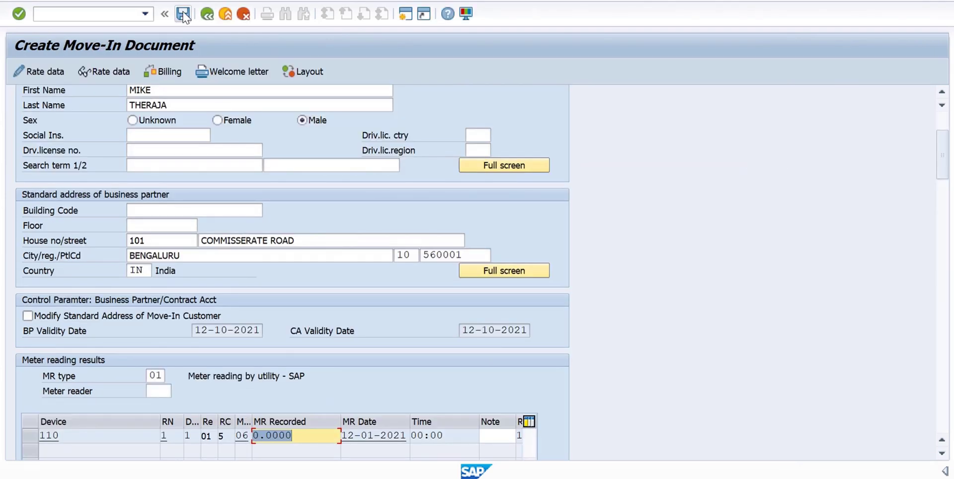
# Step: Set the contract account's standard company code to 1000 and save the move-in document
pyautogui.click(184, 15)
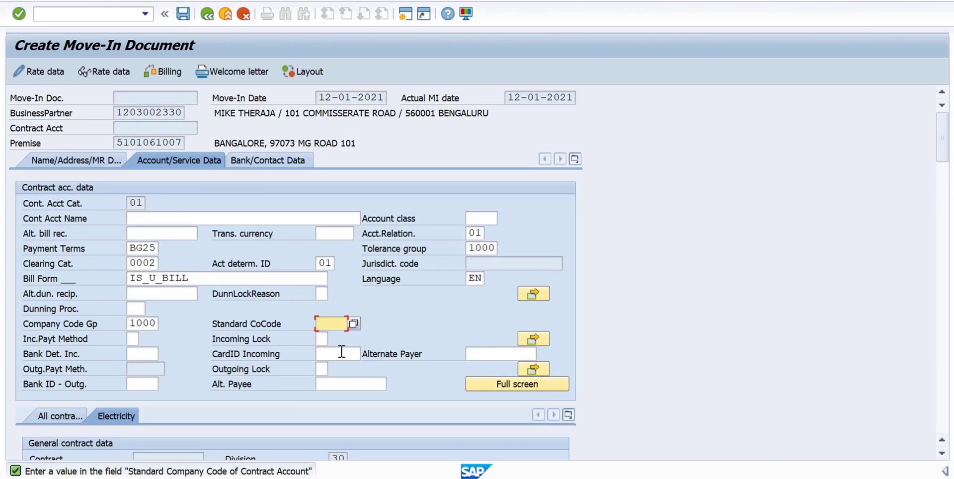
pyautogui.click(343, 326)
pyautogui.click(338, 337)
pyautogui.press('Return')
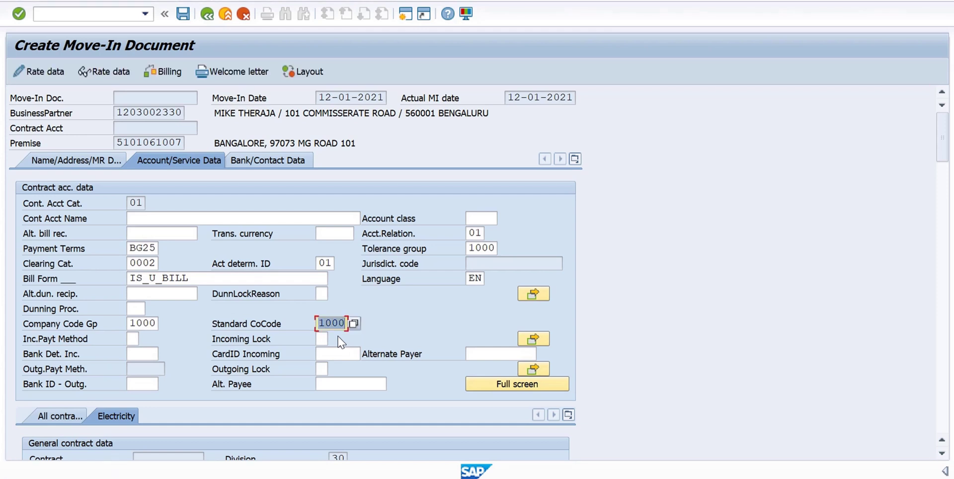
pyautogui.click(184, 16)
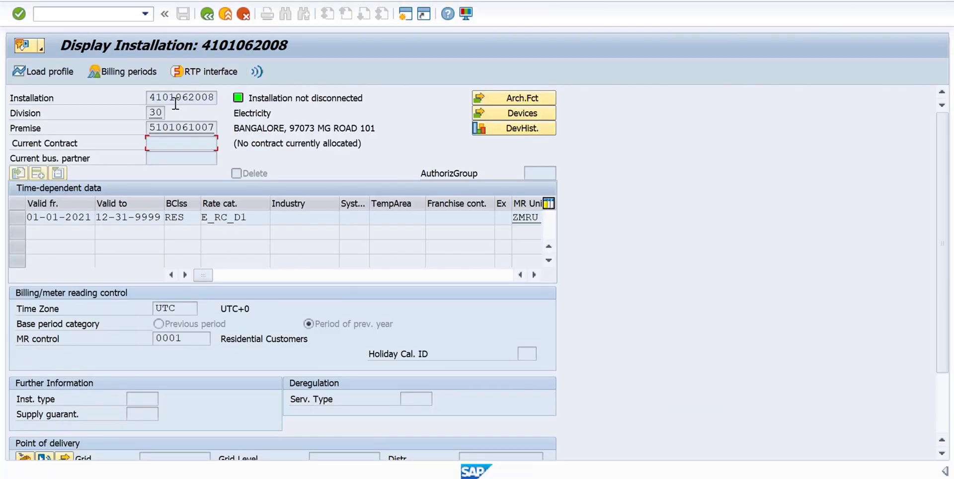
# Step: Redisplay the same installation with transaction ES32 to check its current contract and business partner
pyautogui.moveTo(150, 99); pyautogui.dragTo(219, 95)
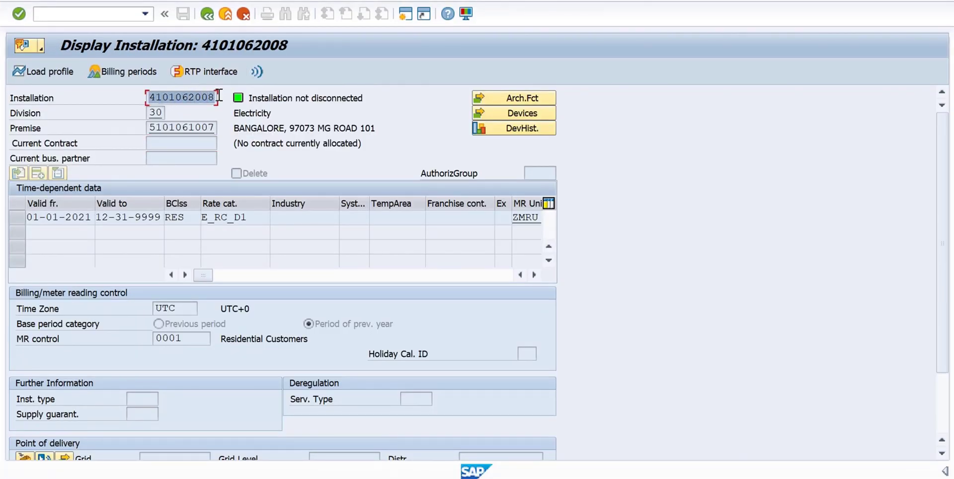
pyautogui.click(103, 43)
pyautogui.click(91, 15)
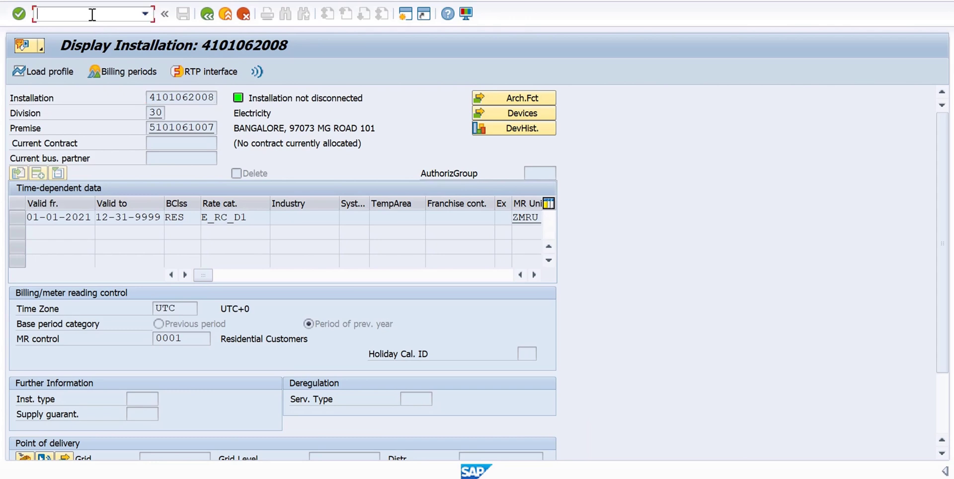
pyautogui.write('/nes3')
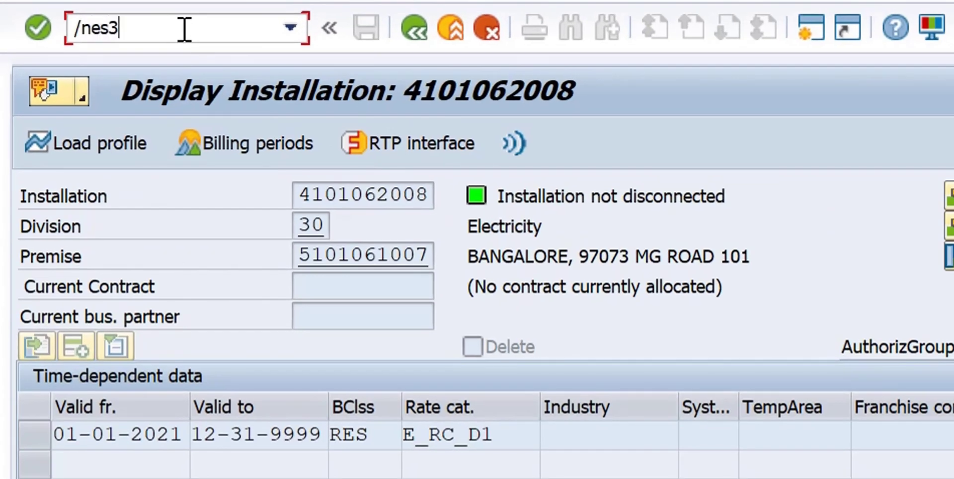
pyautogui.write('2')
pyautogui.press('Return')
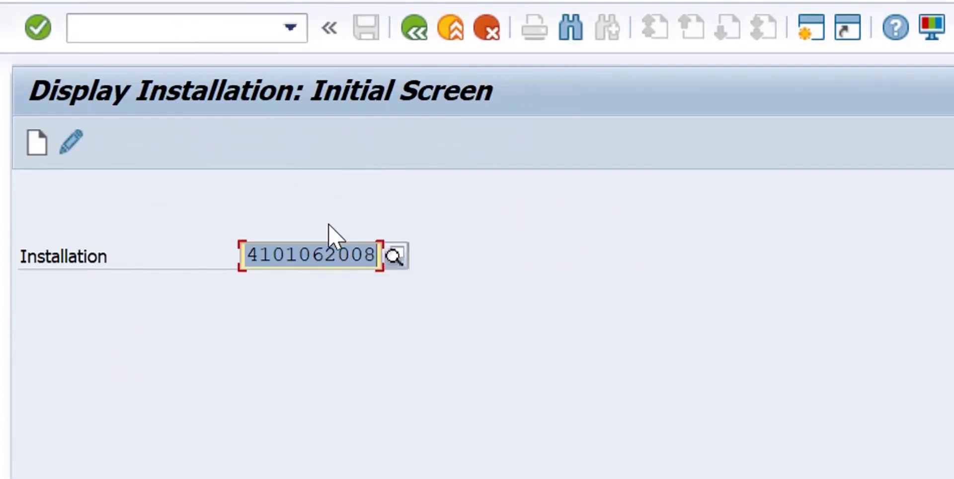
pyautogui.press('Return')
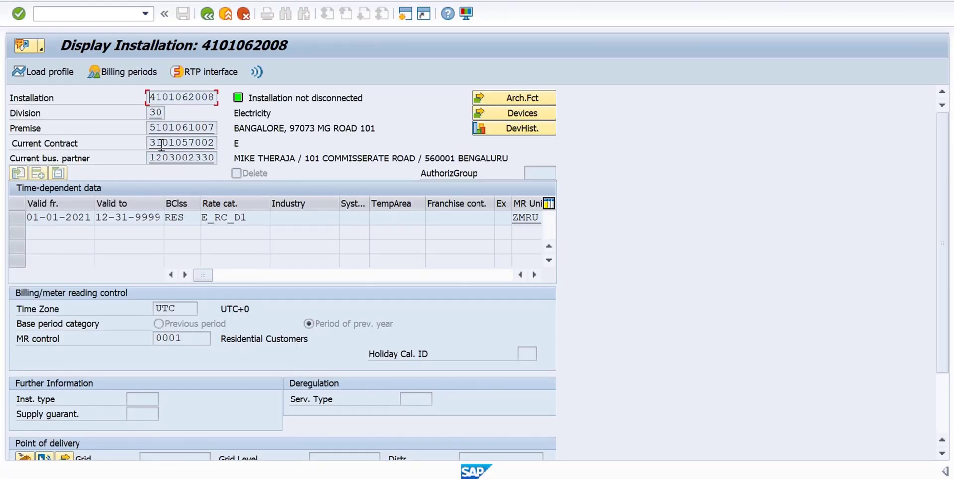
# Step: Open the installation's current contract and examine its billing information, other data and move-in date
pyautogui.moveTo(161, 145); pyautogui.dragTo(195, 141)
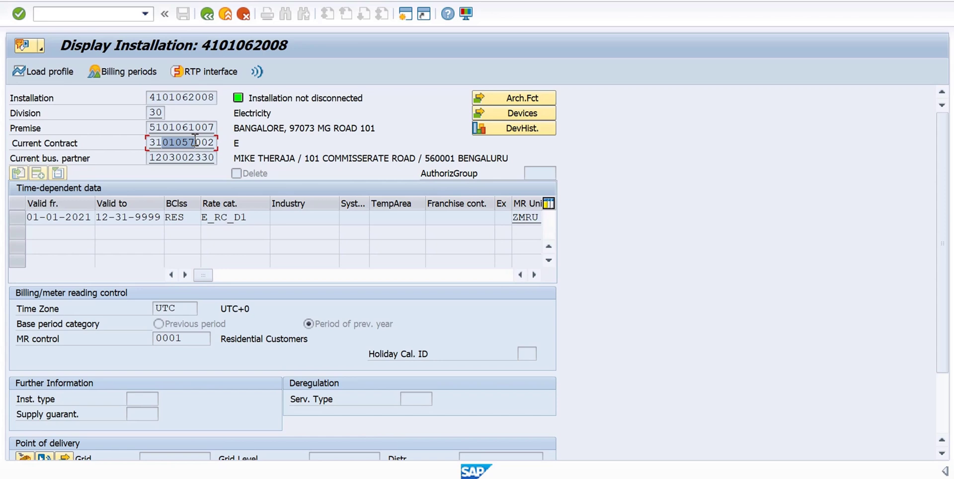
pyautogui.doubleClick(189, 142)
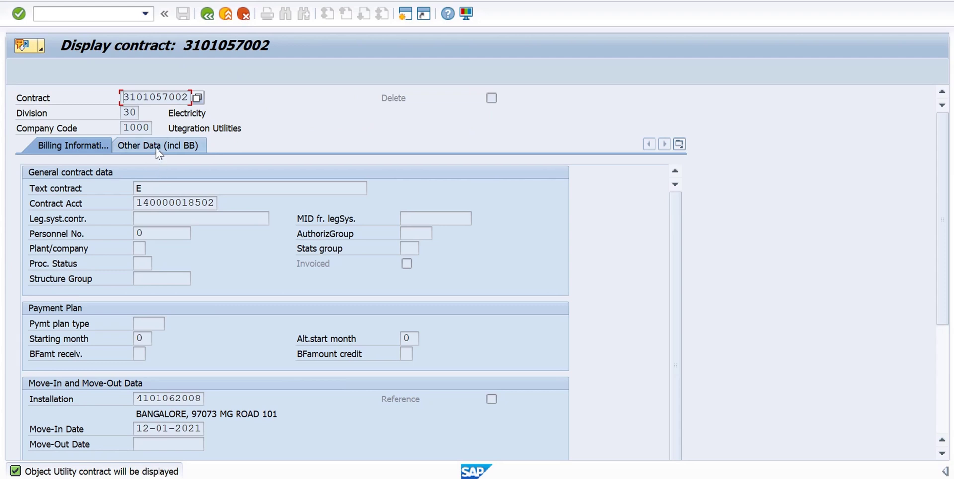
pyautogui.click(157, 147)
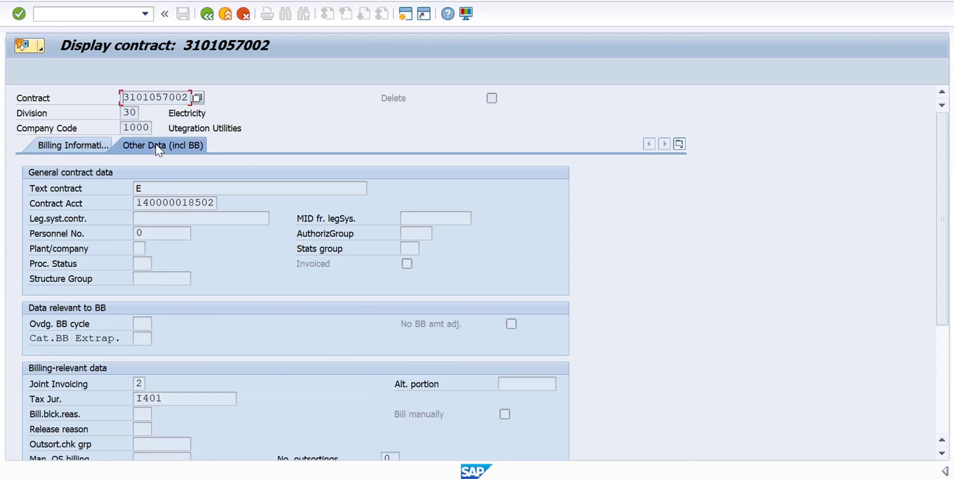
pyautogui.click(73, 149)
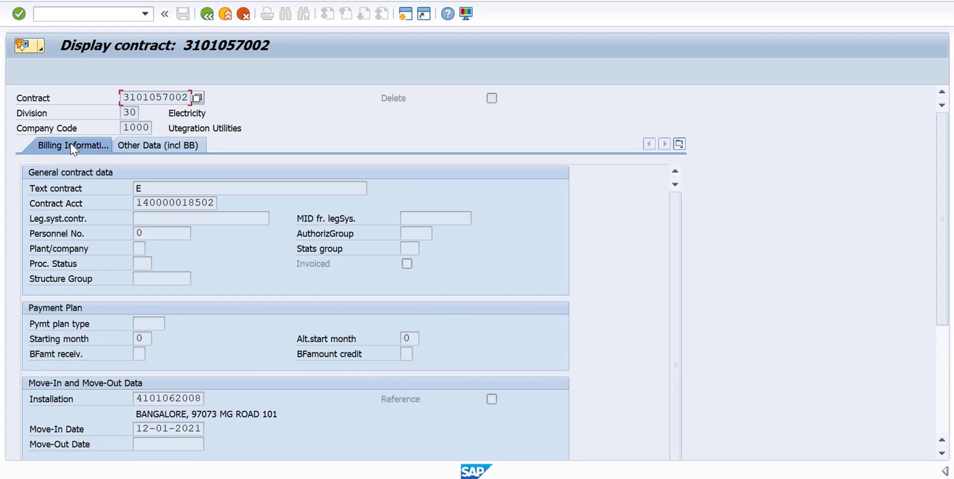
pyautogui.scroll(-1, 167, 226)
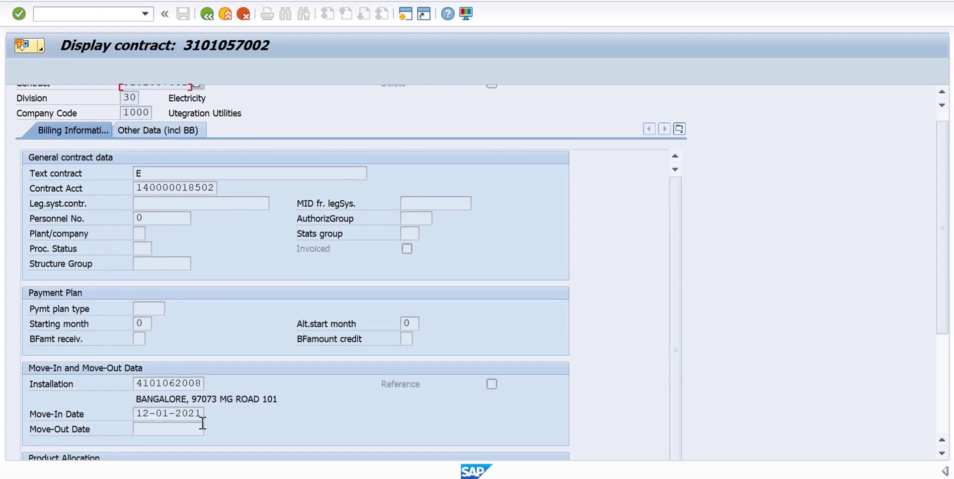
pyautogui.moveTo(137, 412); pyautogui.dragTo(199, 411)
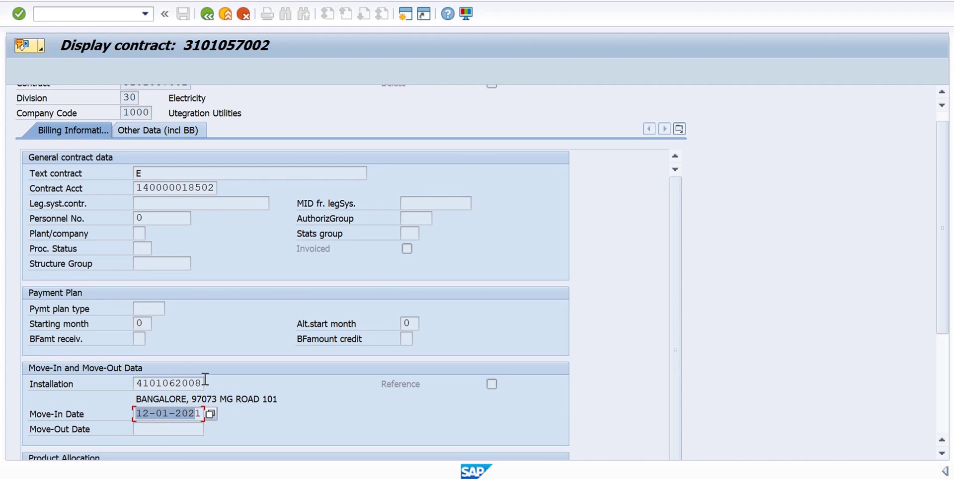
# Step: Open table EEINV in the SE16 data browser in a new session
pyautogui.click(405, 14)
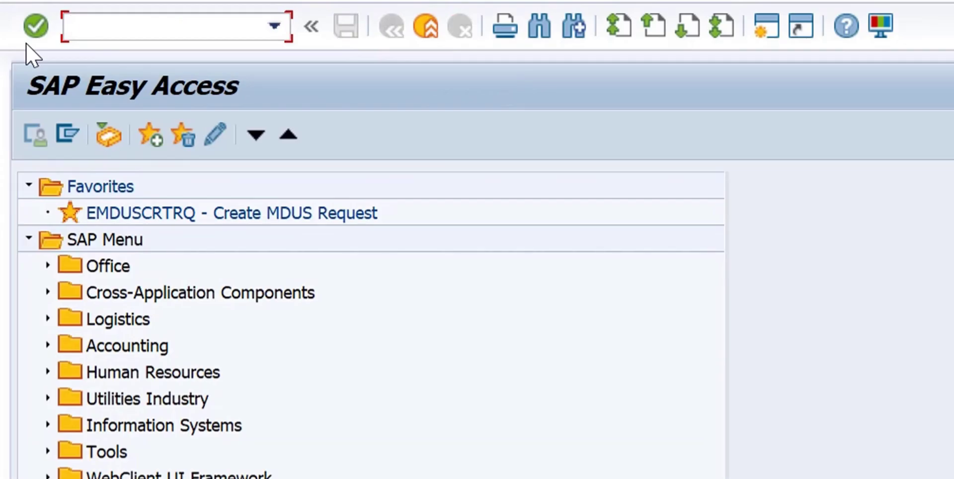
pyautogui.write('se16')
pyautogui.press('Return')
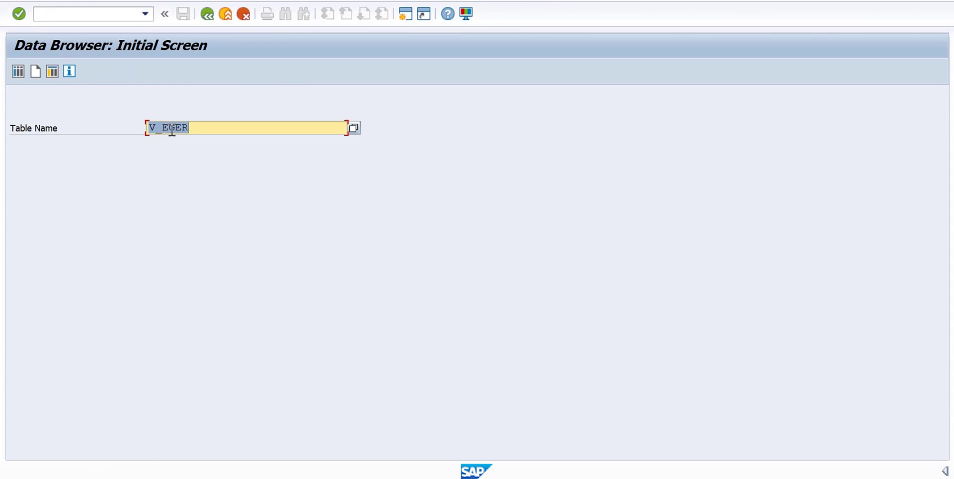
pyautogui.write('eeinv')
pyautogui.press('Return')
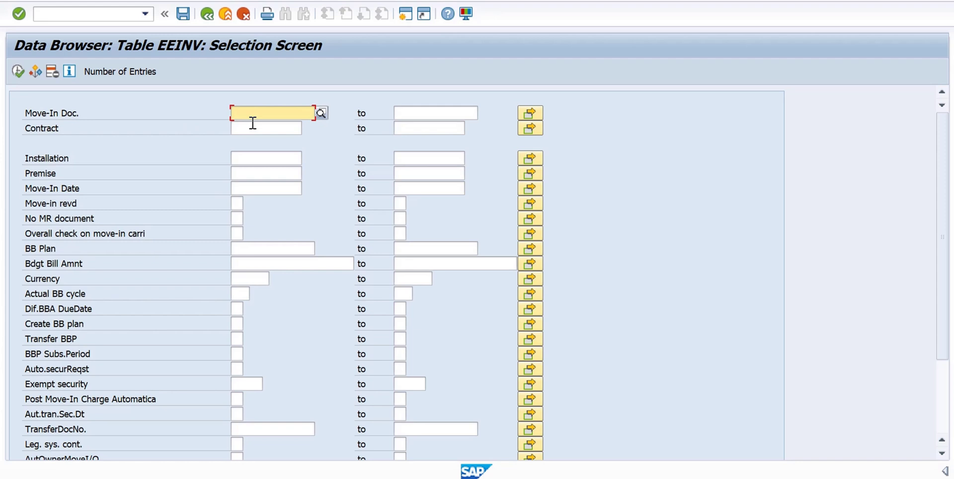
# Step: Display the EEINV table entry for move-in document 59503
pyautogui.write('59503')
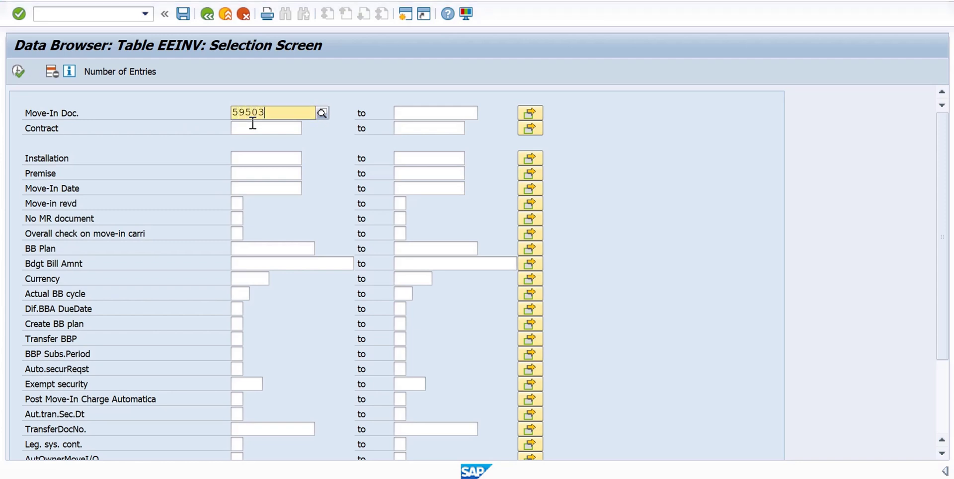
pyautogui.press('Return')
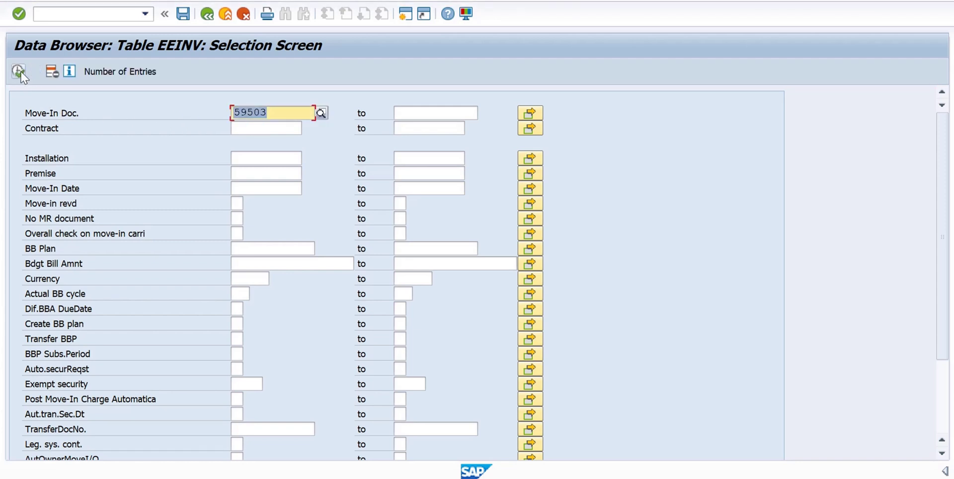
pyautogui.click(18, 71)
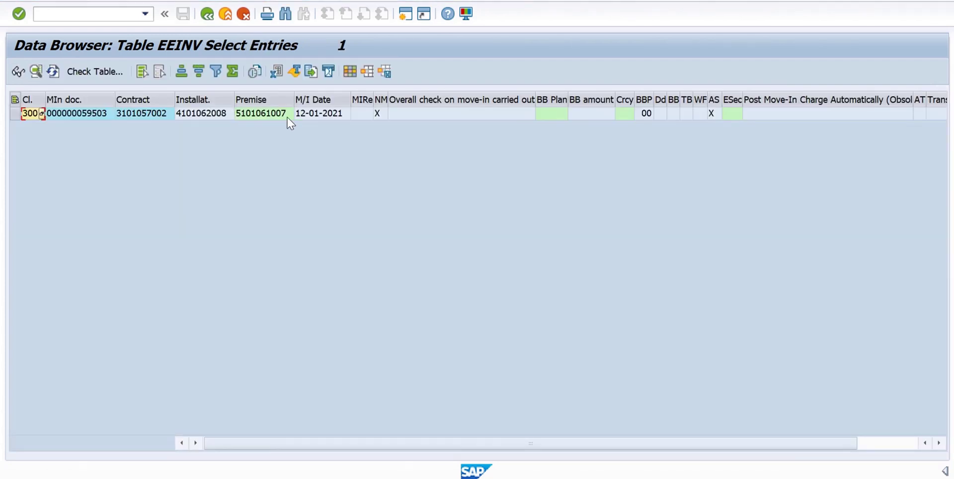
# Step: Examine the move-in entry's columns and its full details, including contract, installation, premise and move-in date, and return to the selection screen
pyautogui.click(339, 115)
pyautogui.click(145, 114)
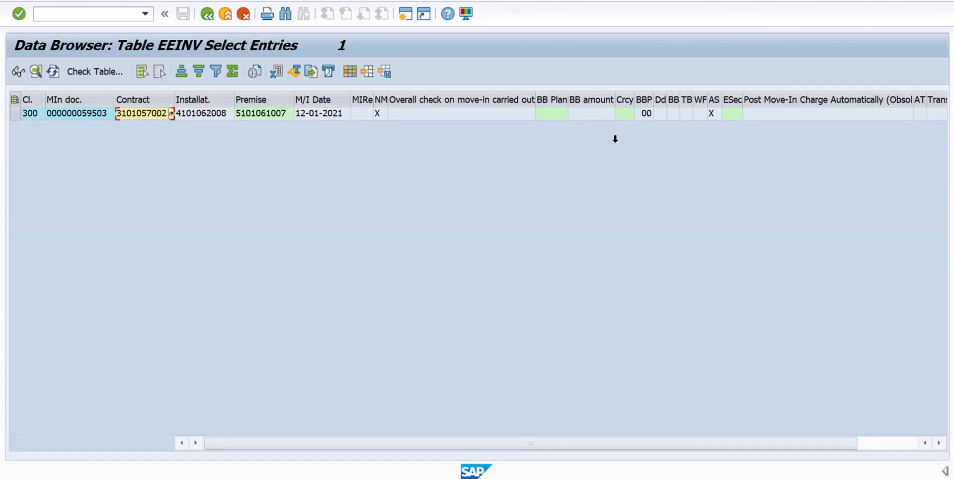
pyautogui.click(901, 444)
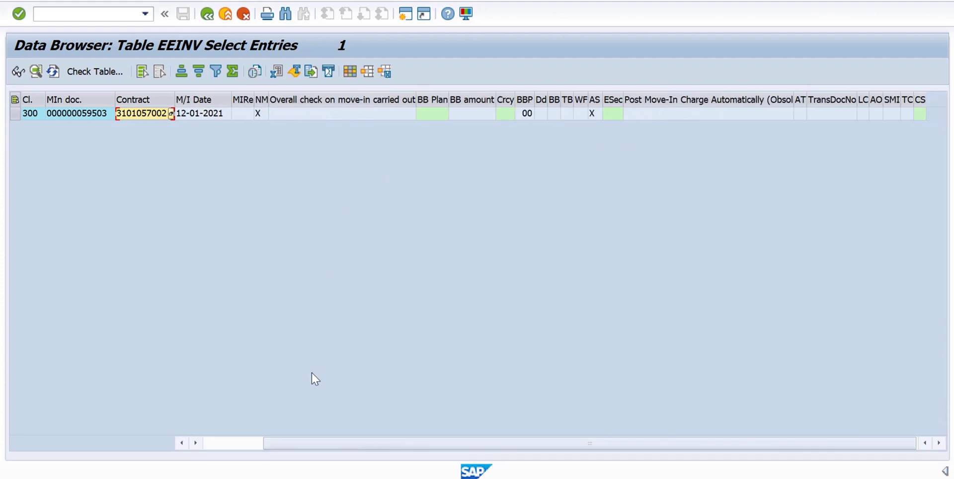
pyautogui.click(209, 445)
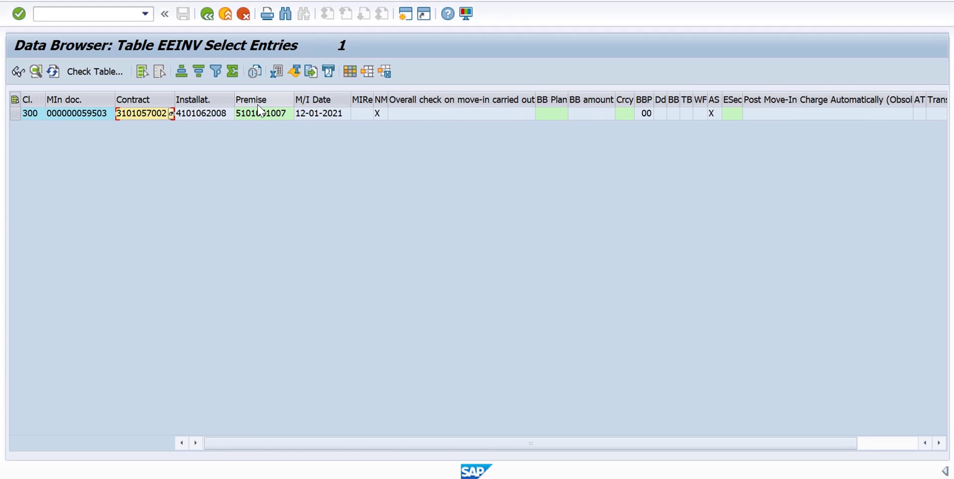
pyautogui.doubleClick(319, 113)
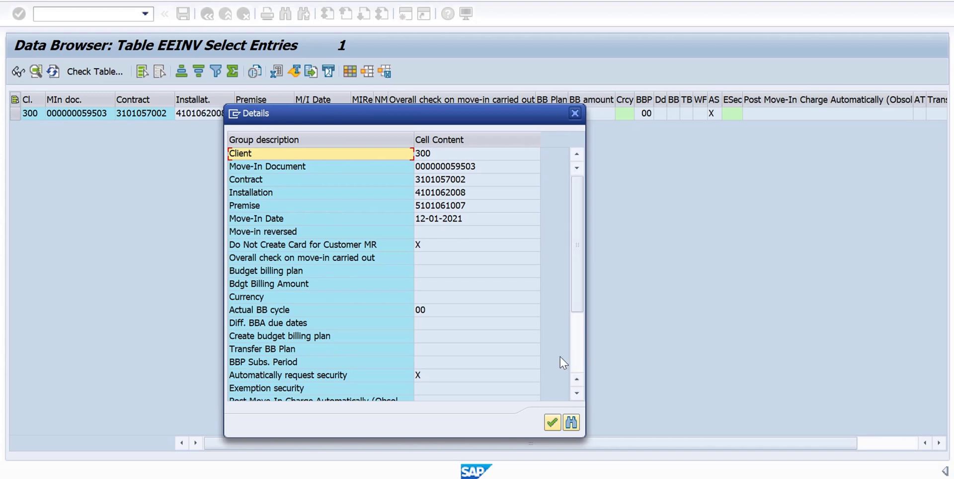
pyautogui.click(577, 364)
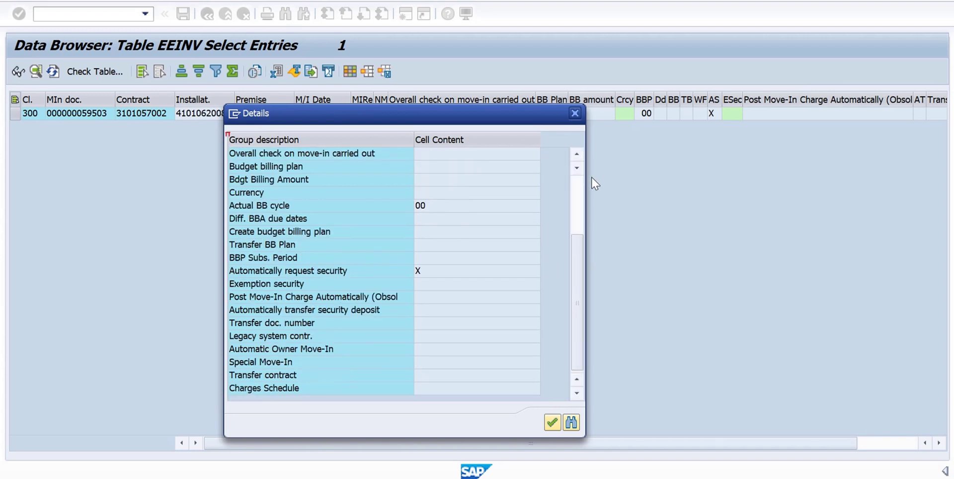
pyautogui.click(581, 194)
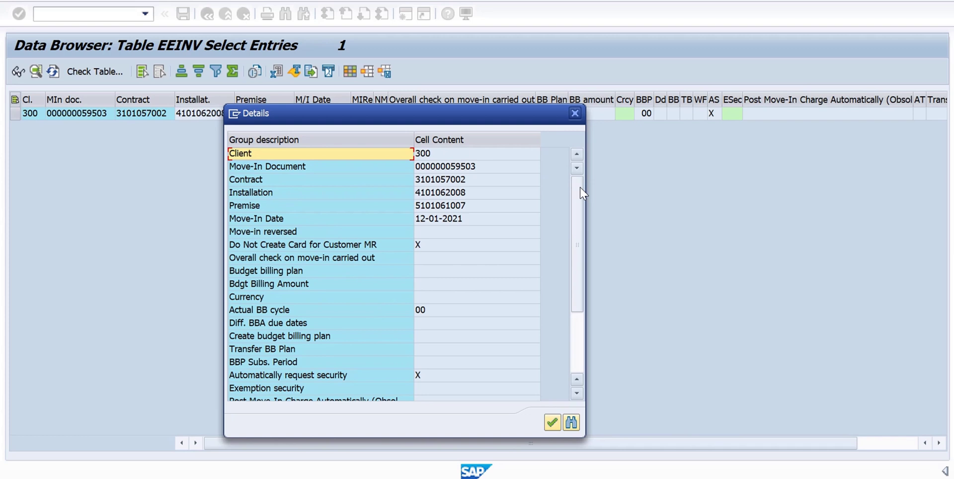
pyautogui.click(575, 114)
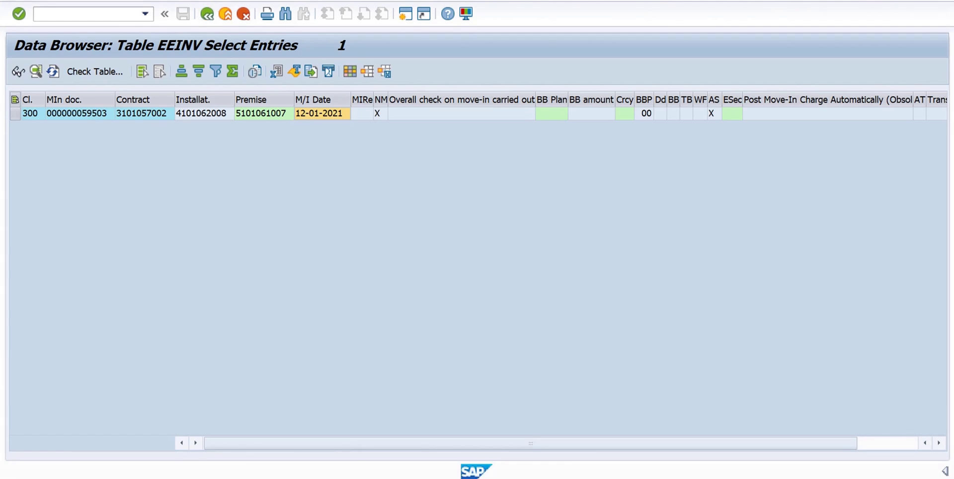
pyautogui.press('F3')
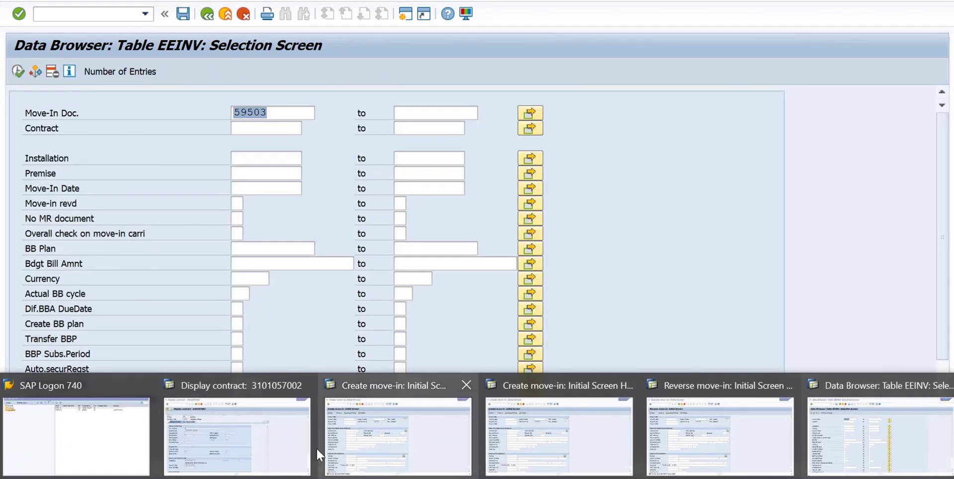
# Step: Switch back to the contract display session and return to the installation display
pyautogui.click(268, 443)
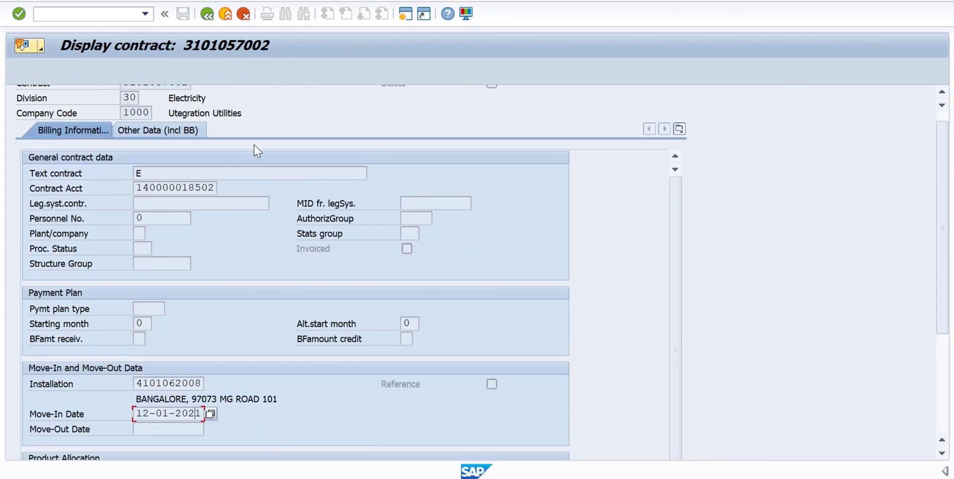
pyautogui.scroll(1, 214, 112)
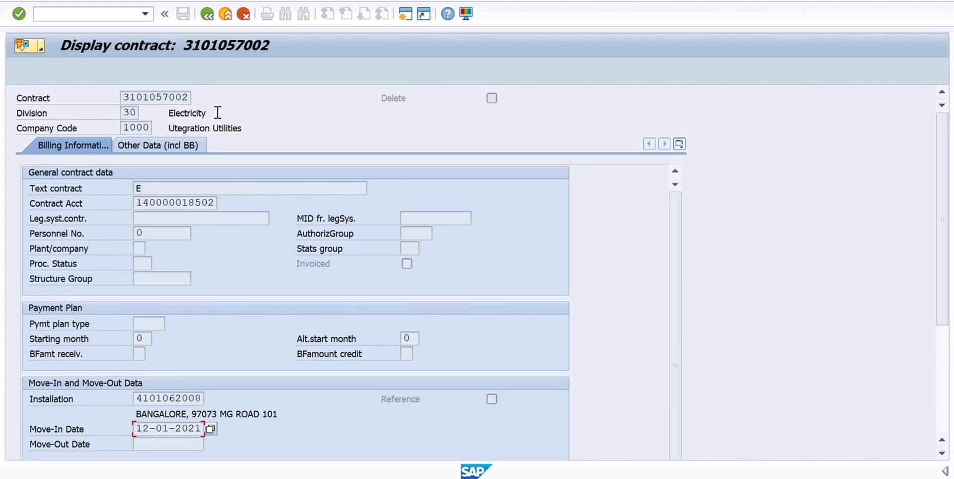
pyautogui.click(207, 14)
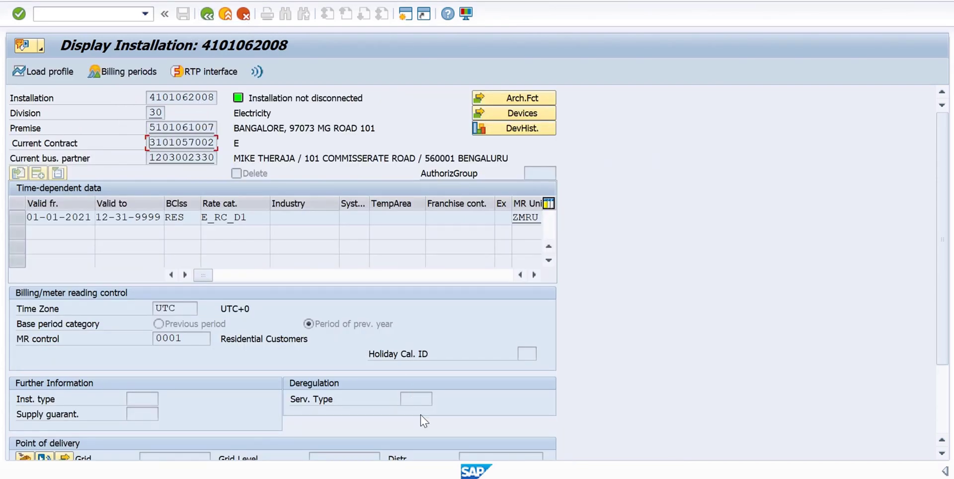
# Step: Leave the current session's display and open the reverse move-in transaction EC53E from the move-in creation session
pyautogui.press('F3')
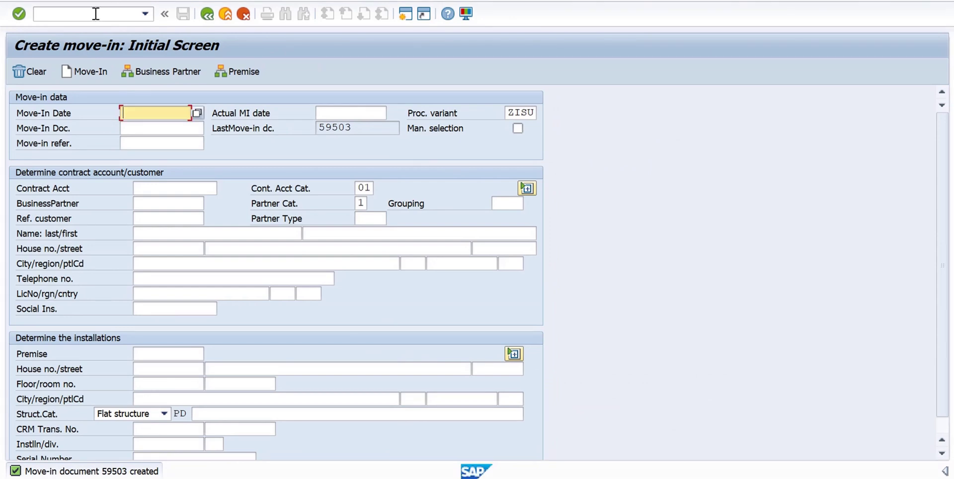
pyautogui.click(90, 15)
pyautogui.write('/nec53')
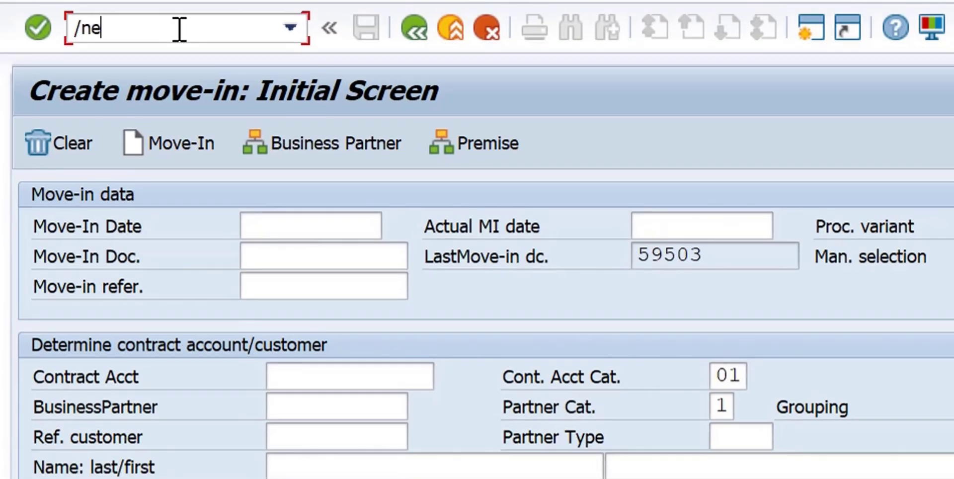
pyautogui.write('e')
pyautogui.press('Return')
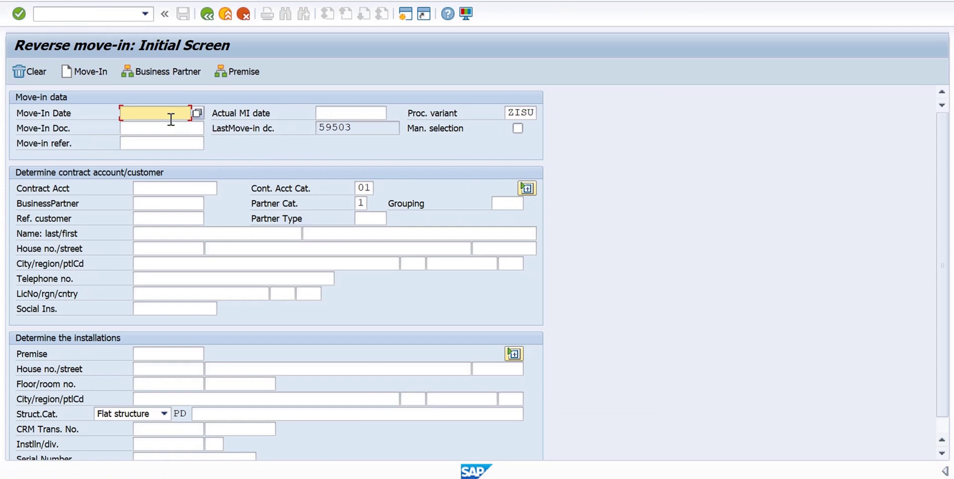
pyautogui.write('12012021')
pyautogui.click(171, 355)
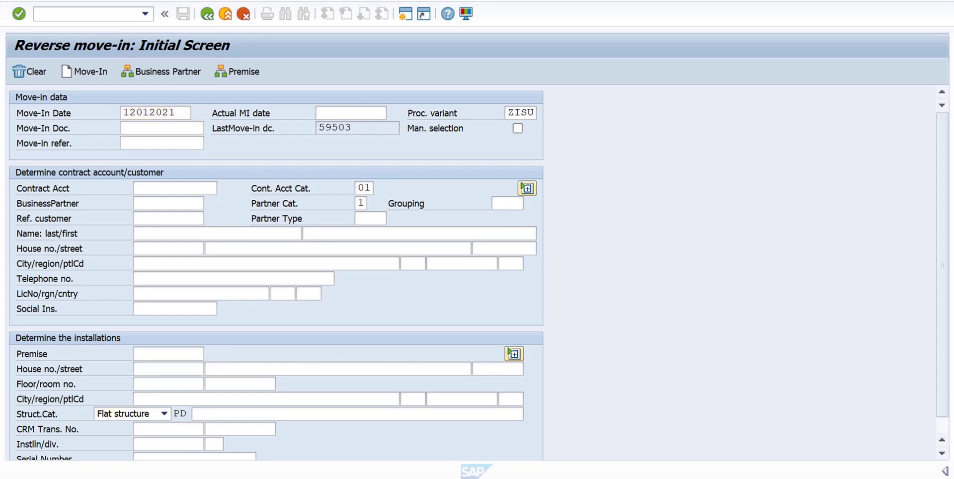
pyautogui.click(457, 453)
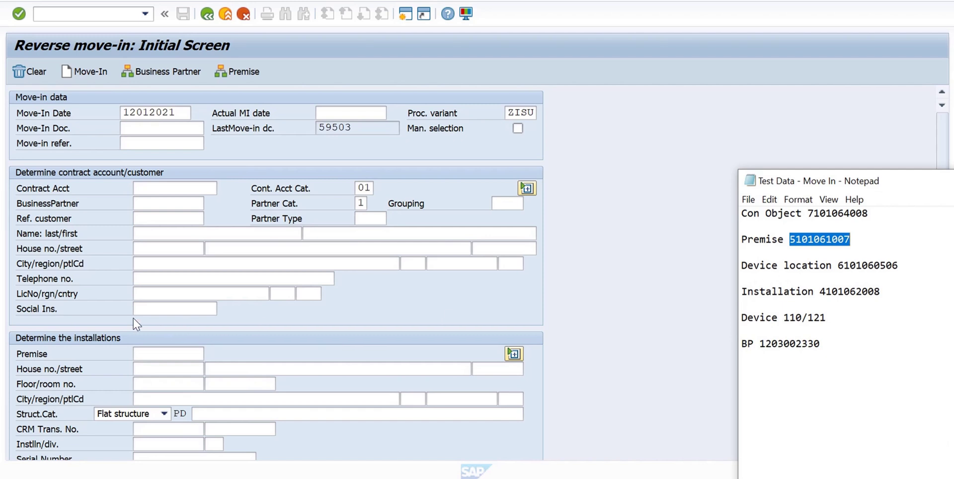
pyautogui.click(141, 353)
pyautogui.hotkey('ctrl', 'v')
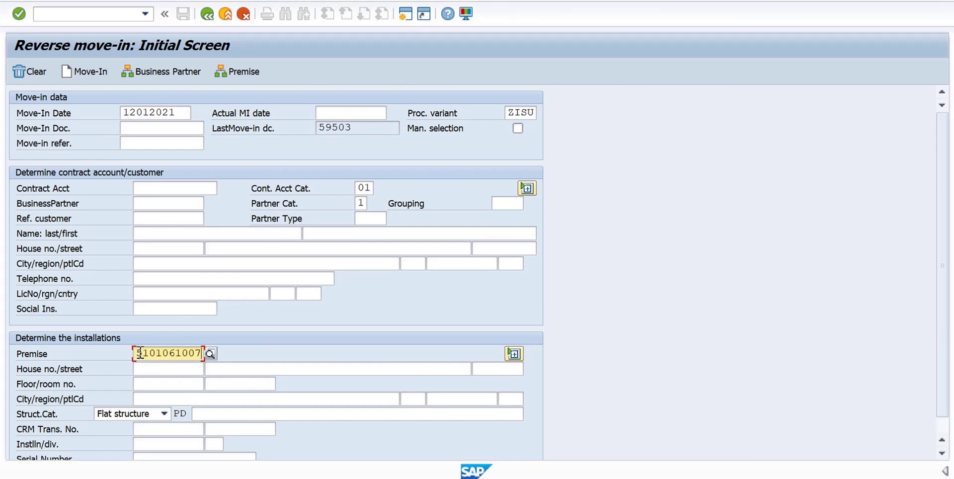
pyautogui.press('Return')
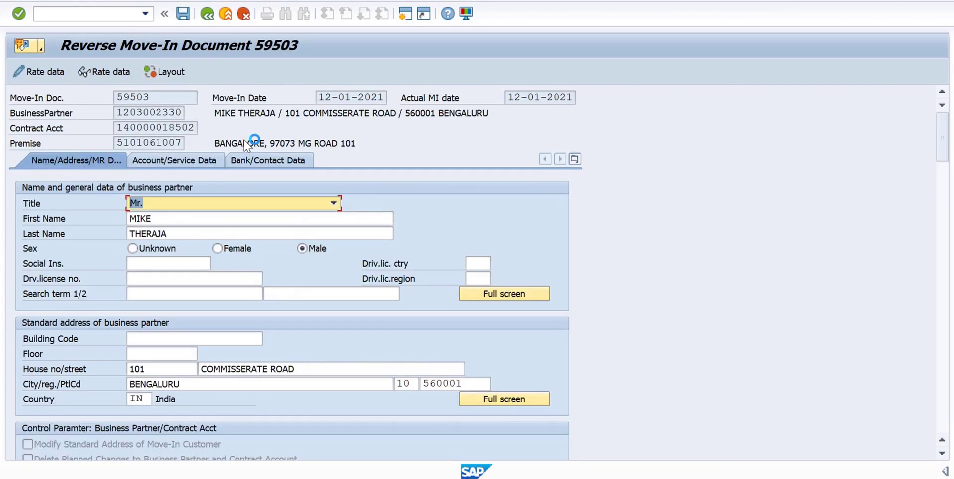
# Step: Clear the invoicing service provider and segment in the electricity contract data and save the move-in reversal
pyautogui.click(183, 15)
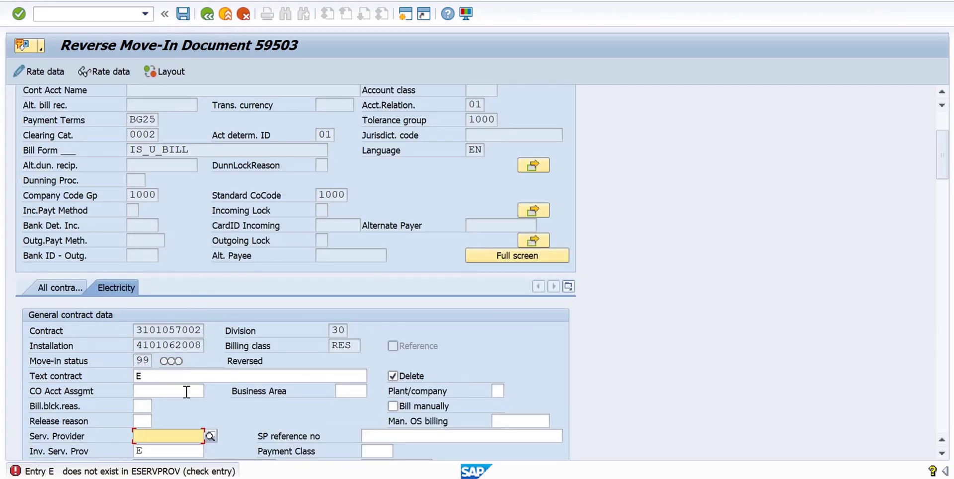
pyautogui.click(154, 452)
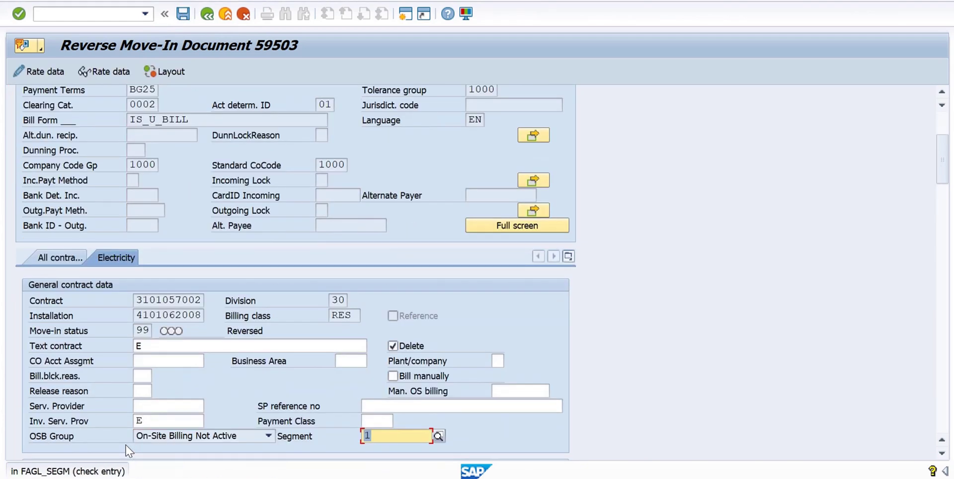
pyautogui.press('Delete')
pyautogui.click(168, 423)
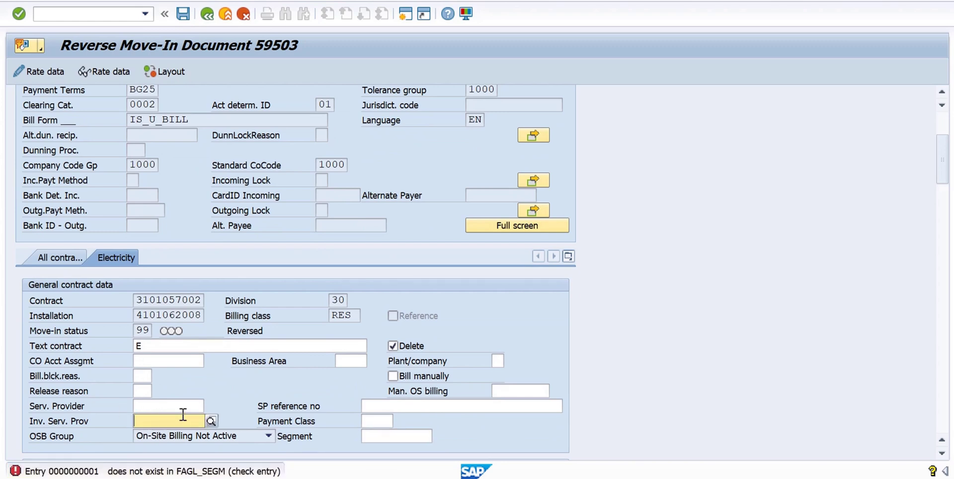
pyautogui.press('Return')
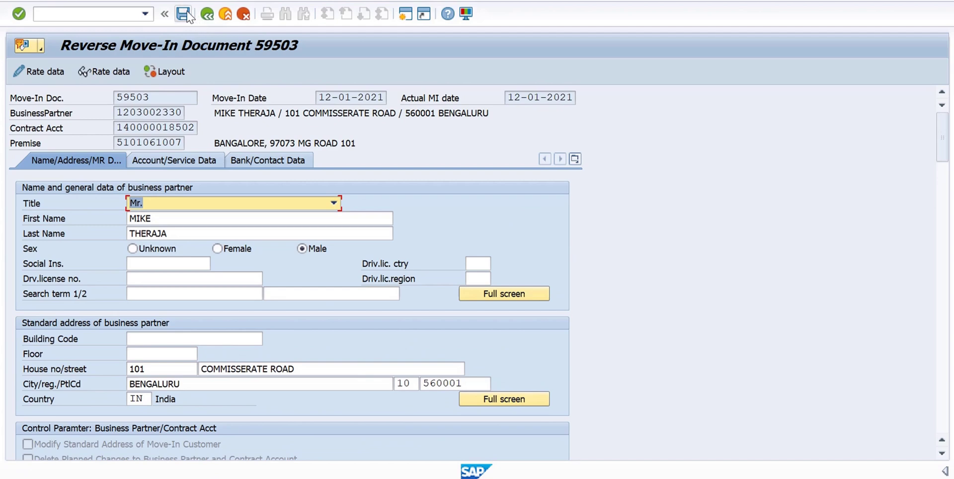
pyautogui.click(183, 14)
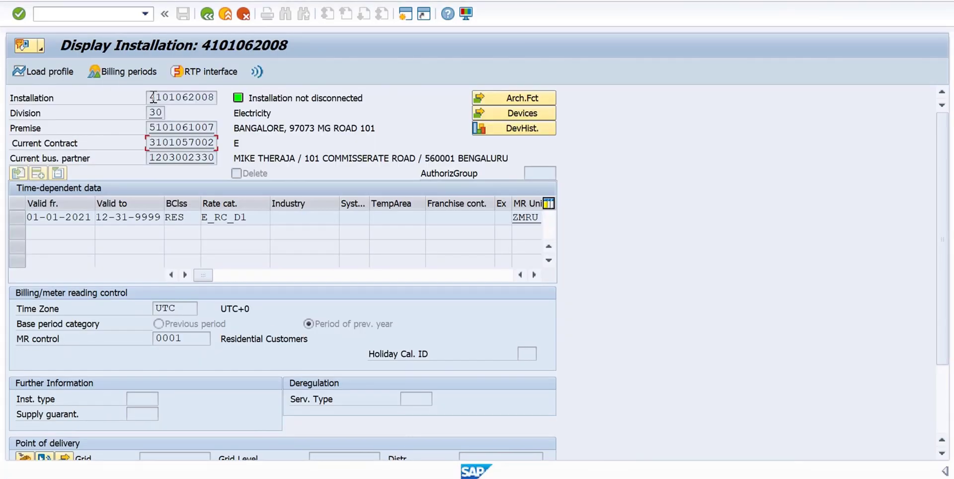
pyautogui.moveTo(152, 96); pyautogui.dragTo(220, 95)
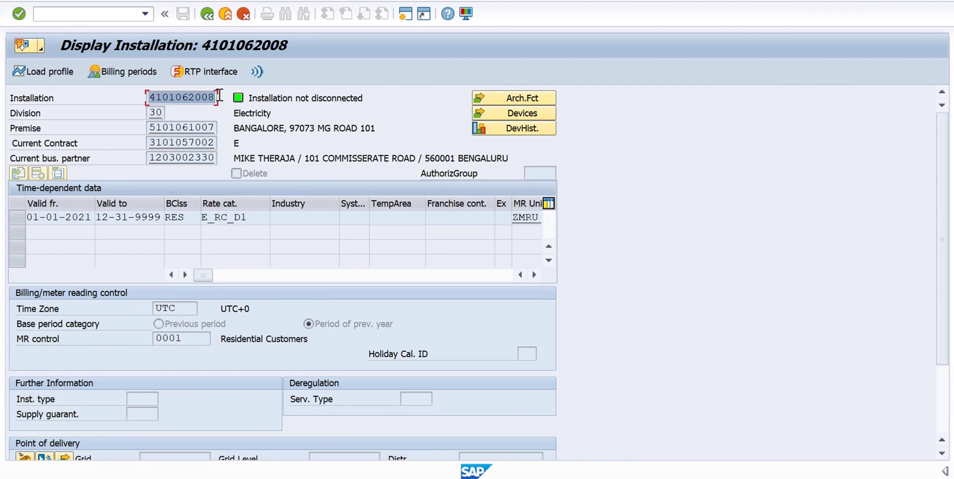
pyautogui.click(96, 14)
pyautogui.write('/nes3')
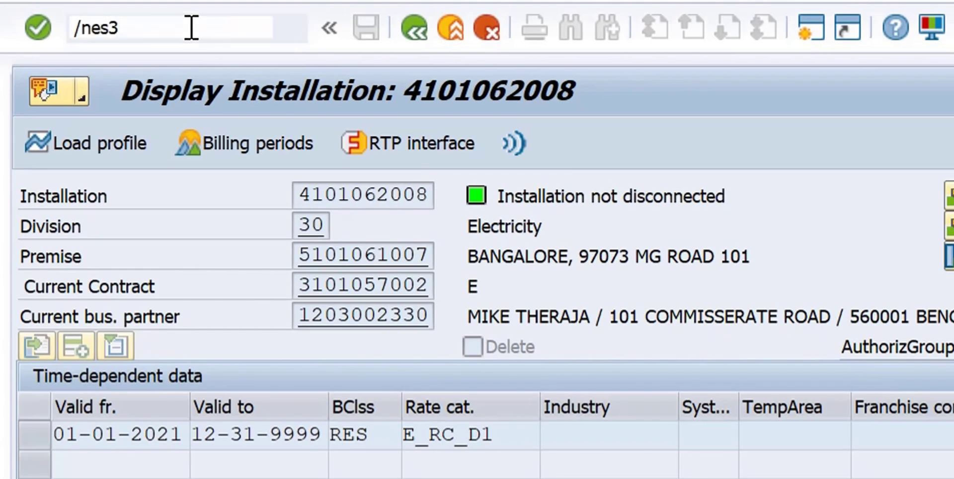
pyautogui.press('Return')
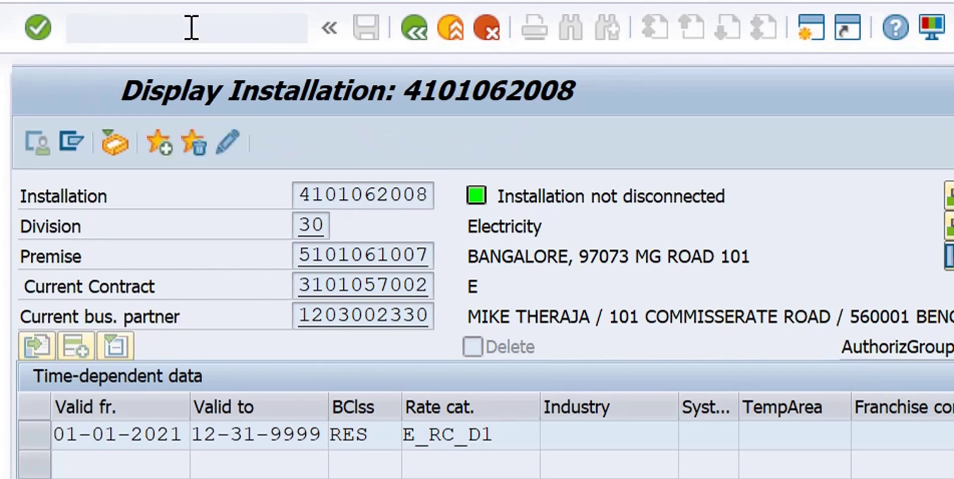
pyautogui.write('es32')
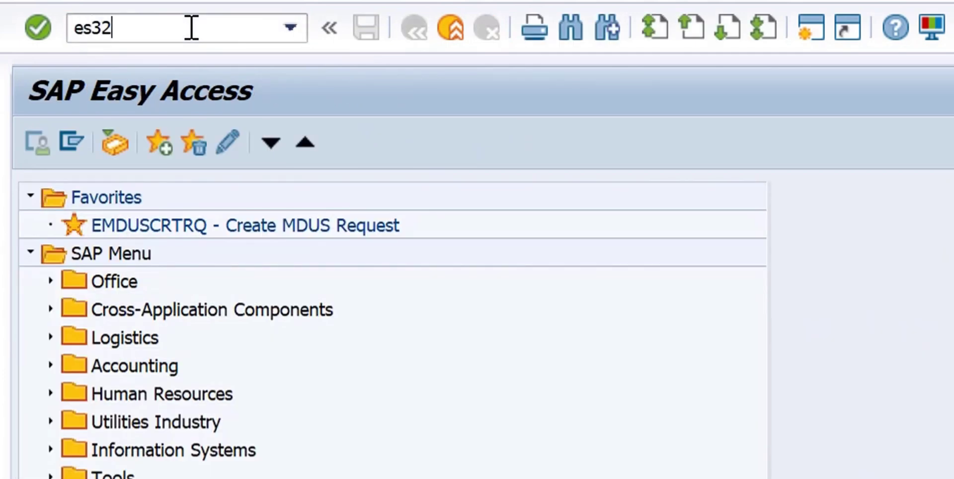
pyautogui.press('Return')
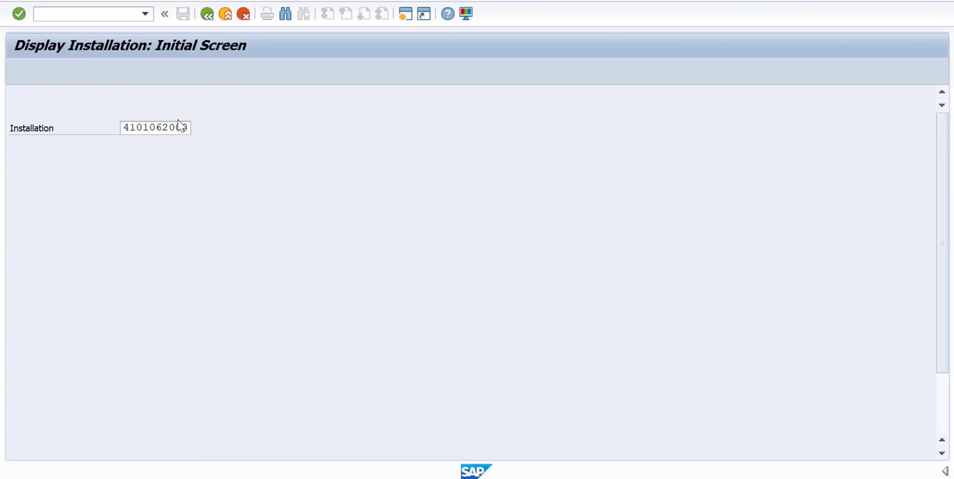
pyautogui.press('Return')
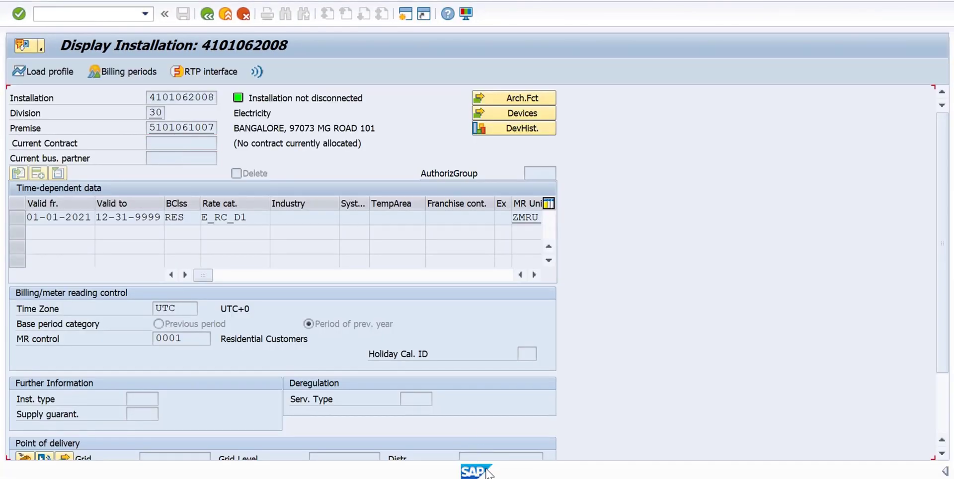
# Step: Rerun the EEINV table selection for move-in document 59503 and examine the entry's move-in reversed column
pyautogui.press('F3')
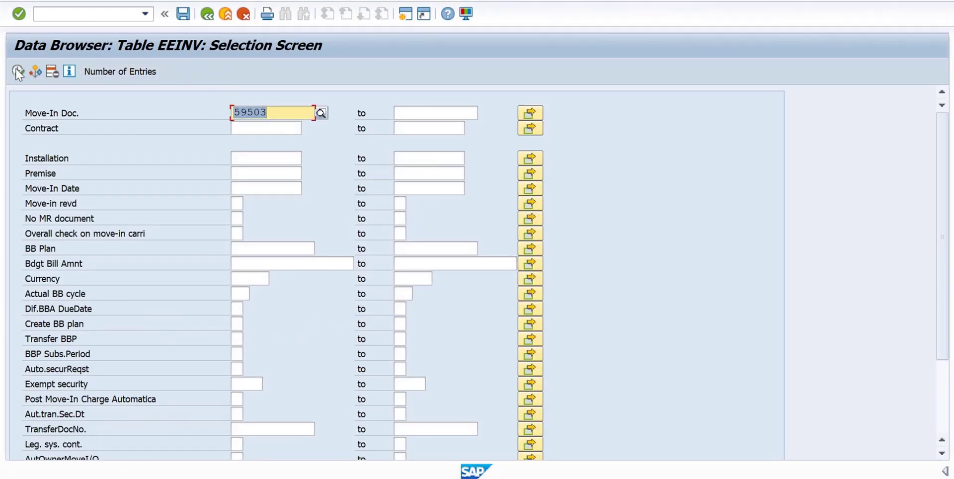
pyautogui.click(17, 72)
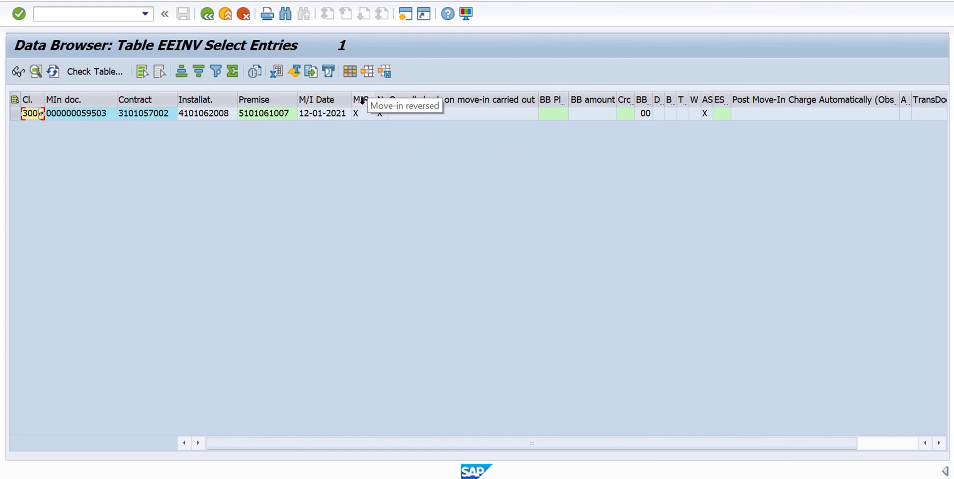
pyautogui.click(362, 100)
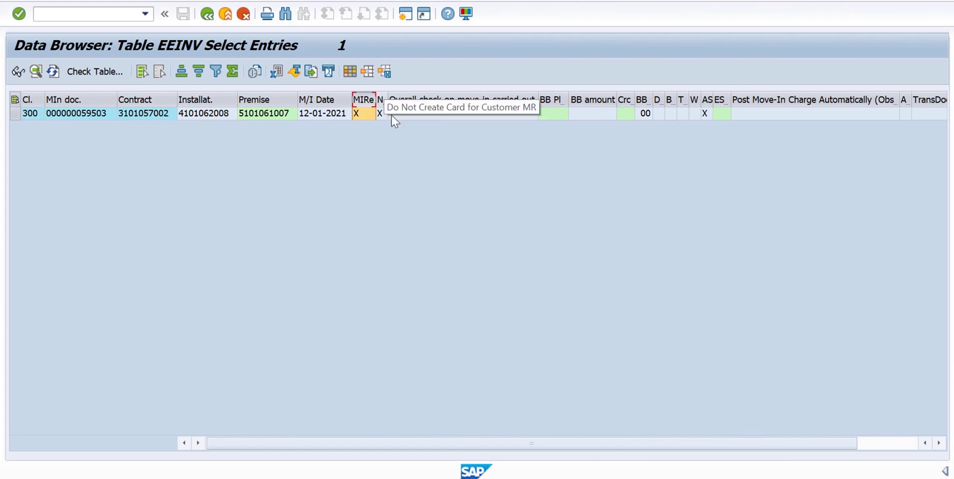